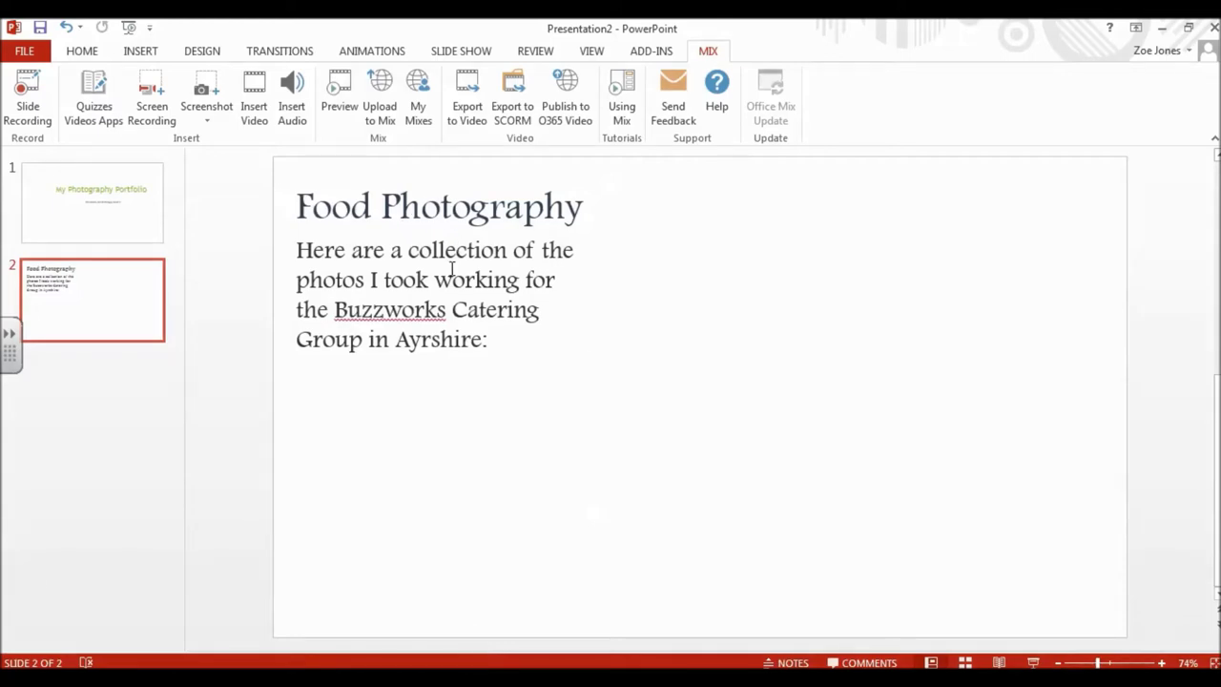
# Step: Open the Insert Pictures dialog and browse to Desktop > Me > Desktop Photos
pyautogui.click(141, 52)
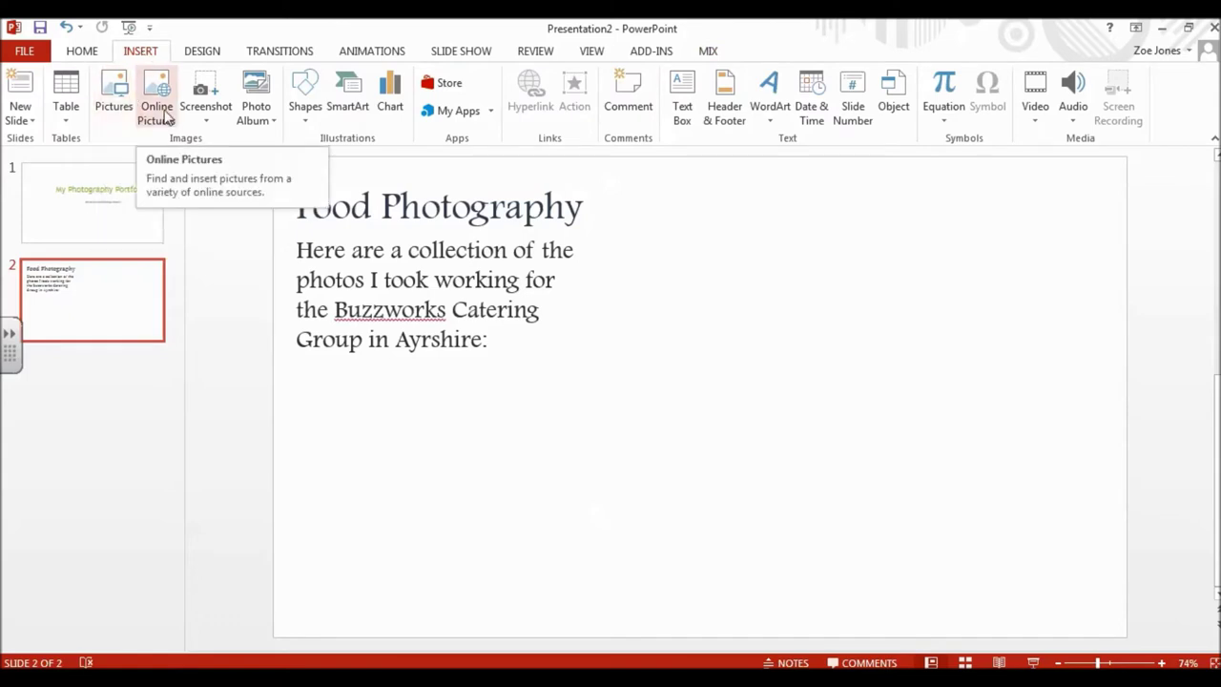
pyautogui.click(113, 110)
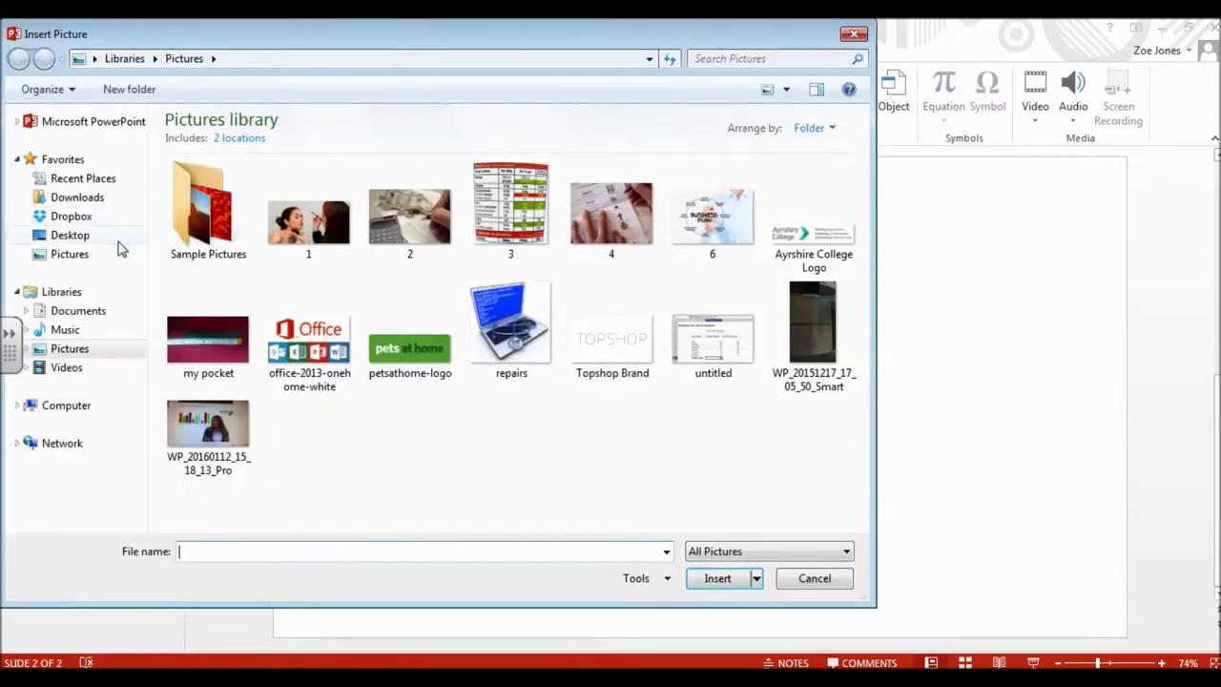
pyautogui.click(95, 237)
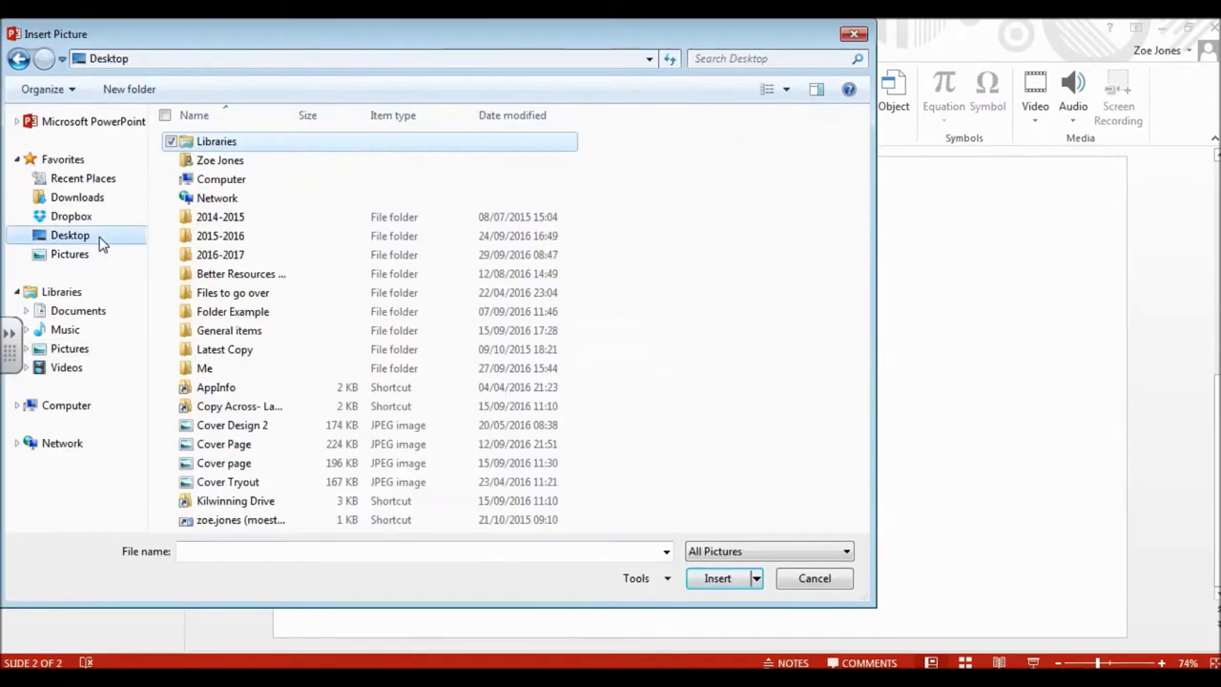
pyautogui.doubleClick(260, 372)
pyautogui.doubleClick(228, 168)
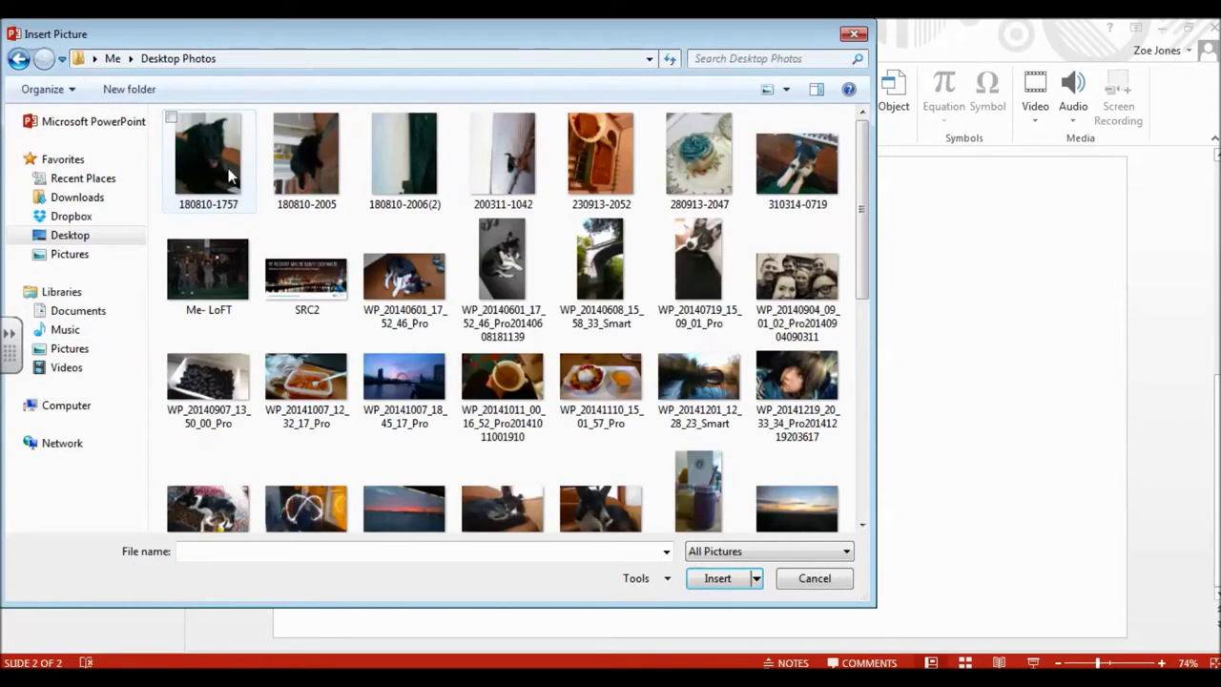
# Step: Insert the cupcake, crumble dessert, pink drink and skewer plate photos onto slide 2
pyautogui.click(709, 166)
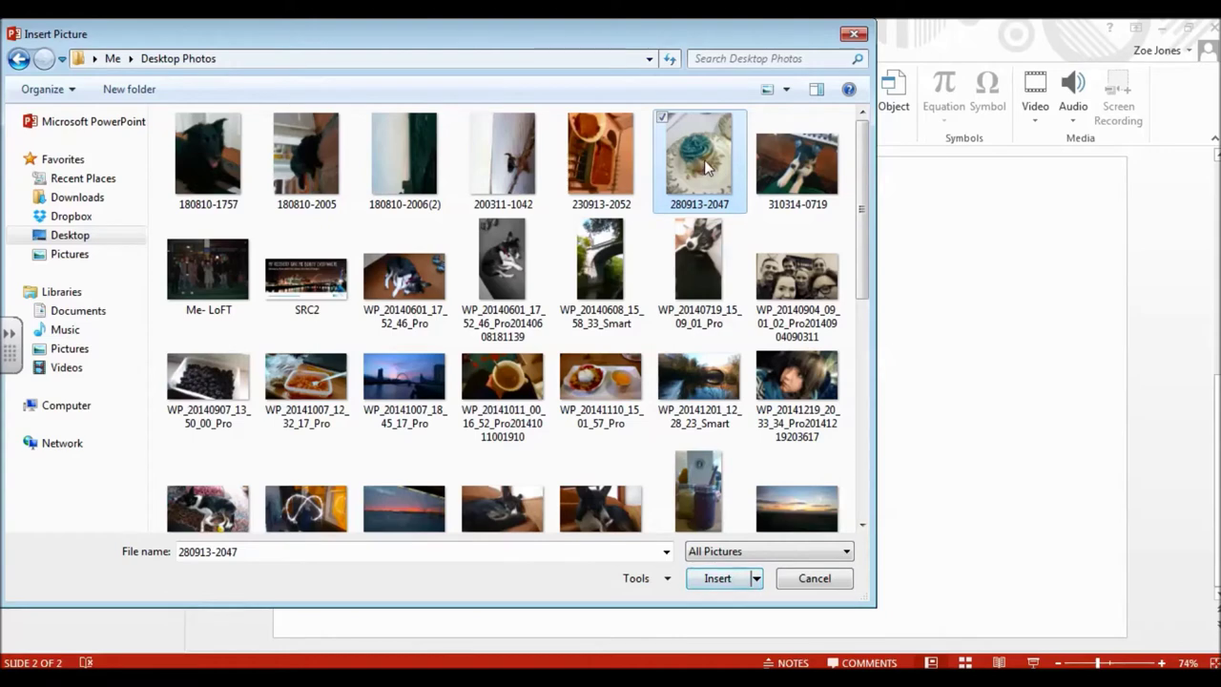
pyautogui.keyDown('ctrl'); pyautogui.click(622, 382); pyautogui.keyUp('ctrl')
pyautogui.scroll(-5, 496, 380)
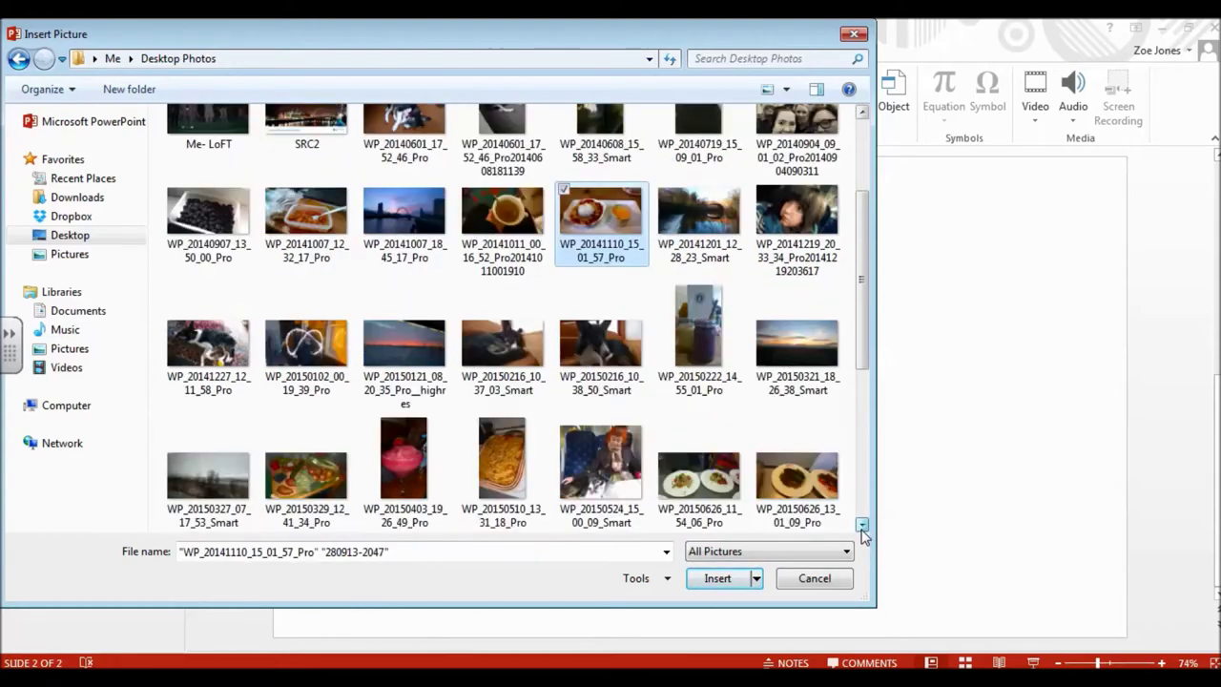
pyautogui.keyDown('ctrl'); pyautogui.click(412, 317); pyautogui.keyUp('ctrl')
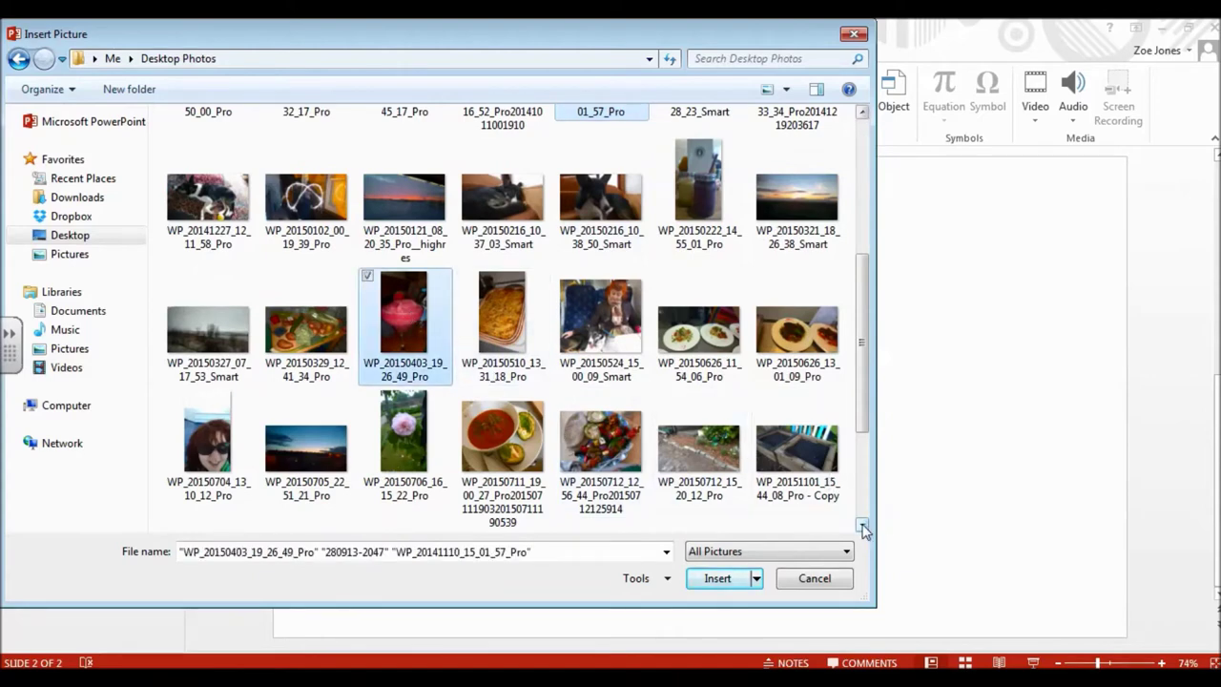
pyautogui.keyDown('ctrl'); pyautogui.click(601, 448); pyautogui.keyUp('ctrl')
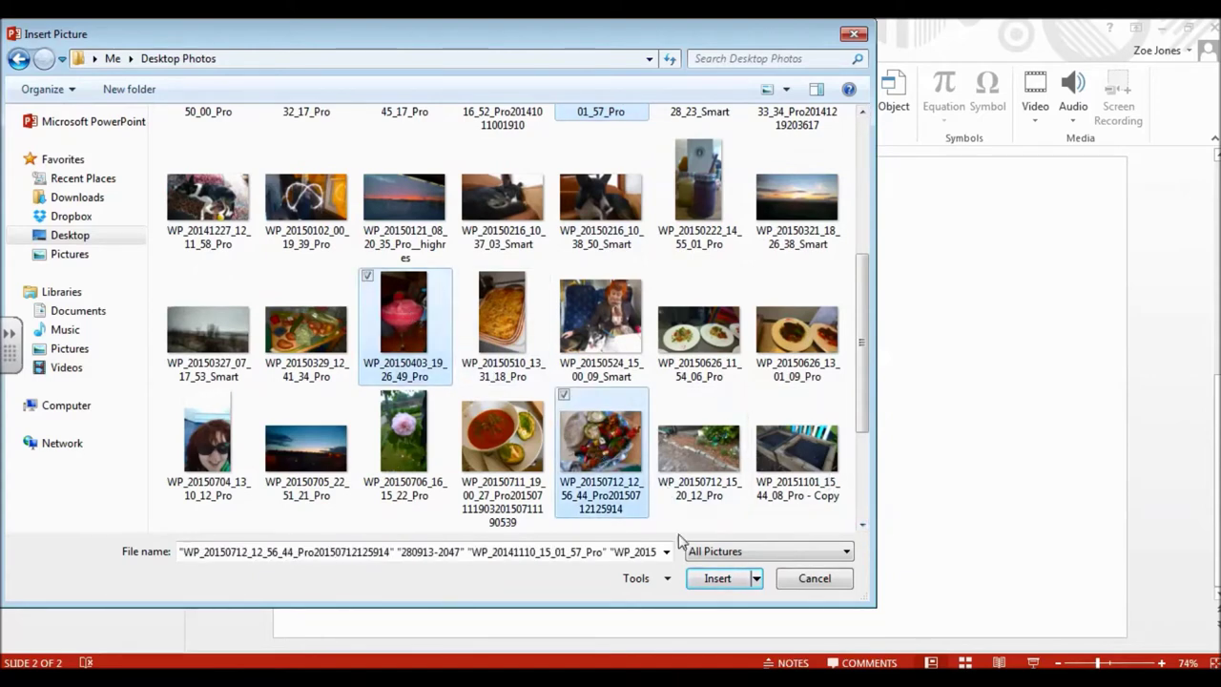
pyautogui.click(715, 579)
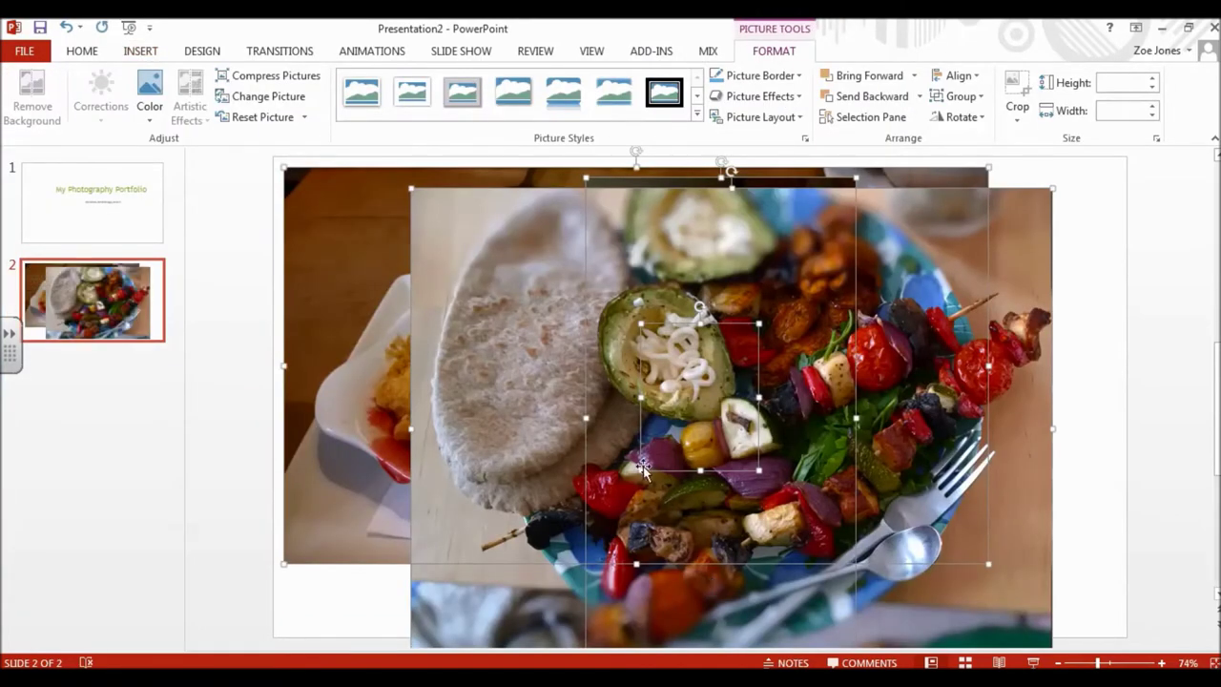
# Step: Shrink the skewer plate photo from its top-right corner into a small picture at lower left
pyautogui.click(1117, 237)
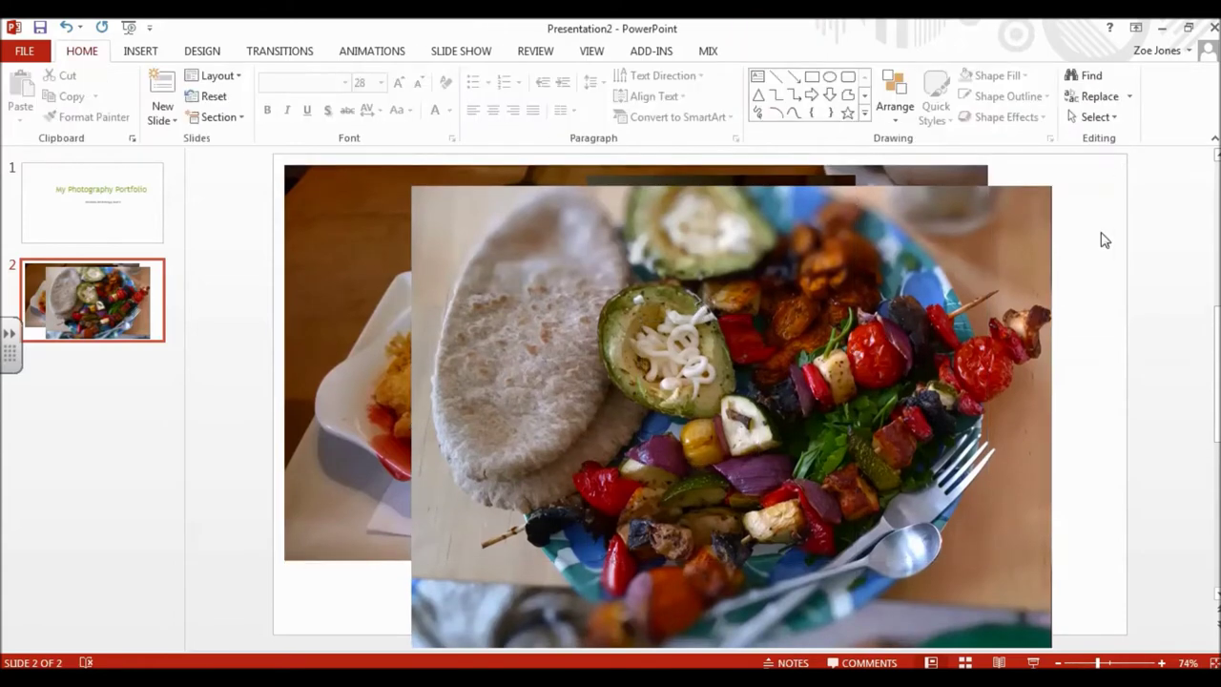
pyautogui.click(853, 279)
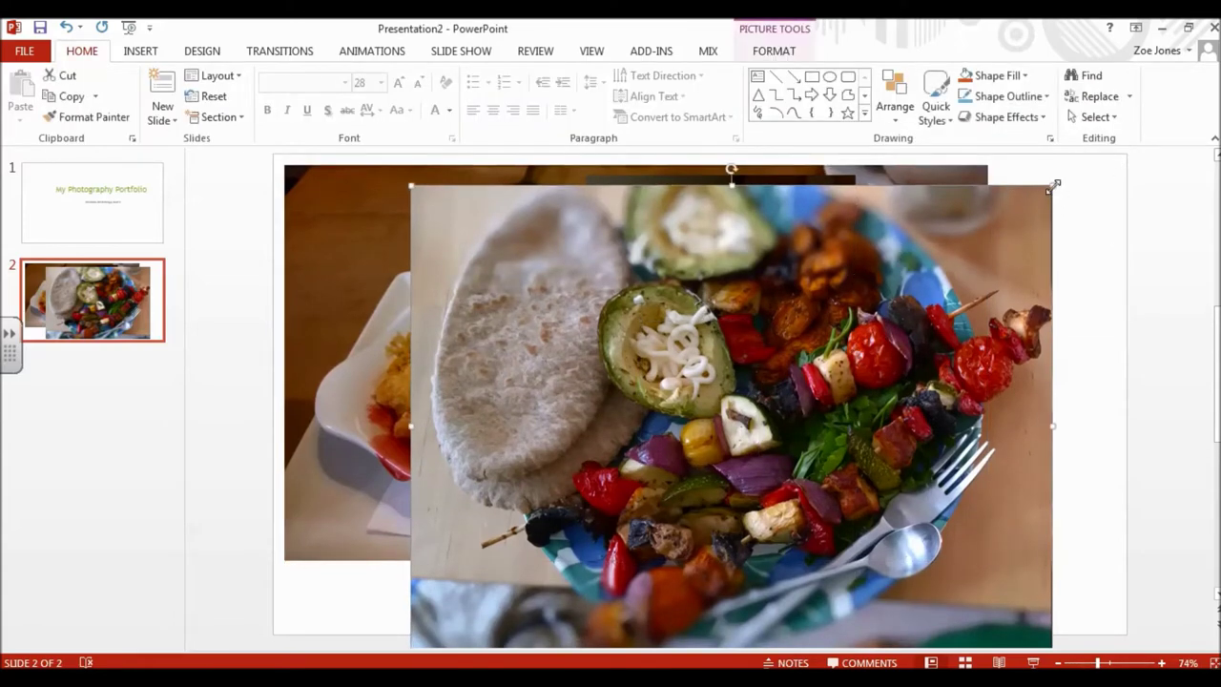
pyautogui.moveTo(1053, 184); pyautogui.dragTo(623, 424)
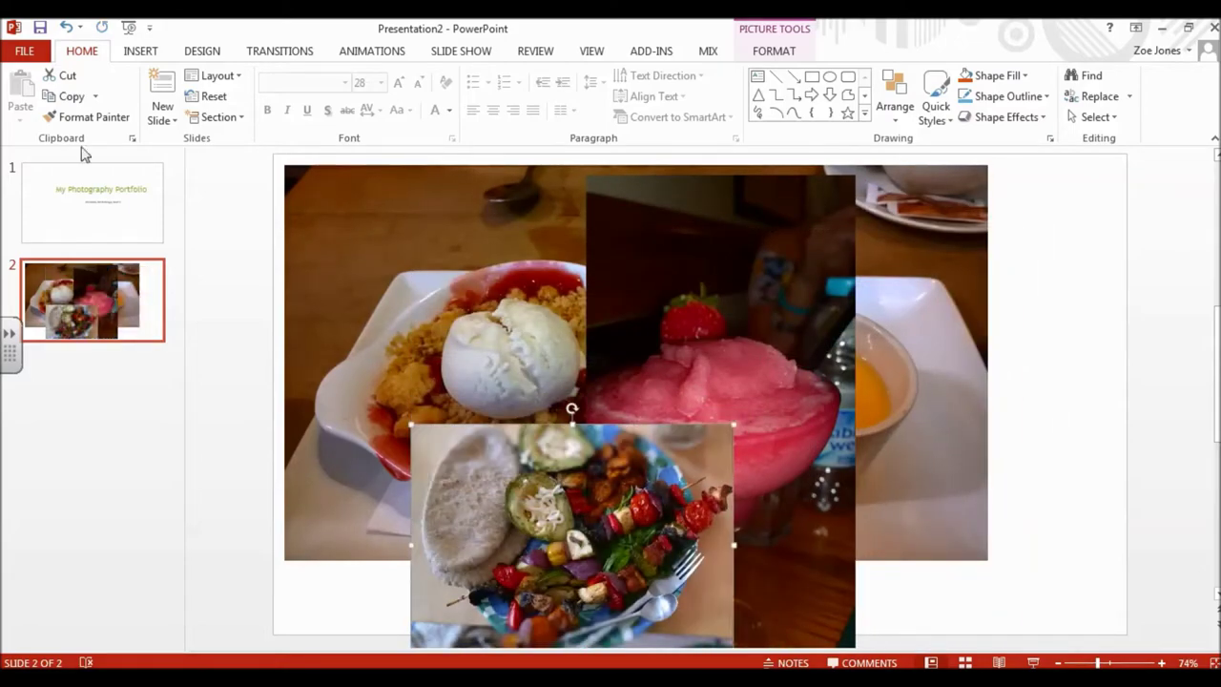
pyautogui.click(65, 26)
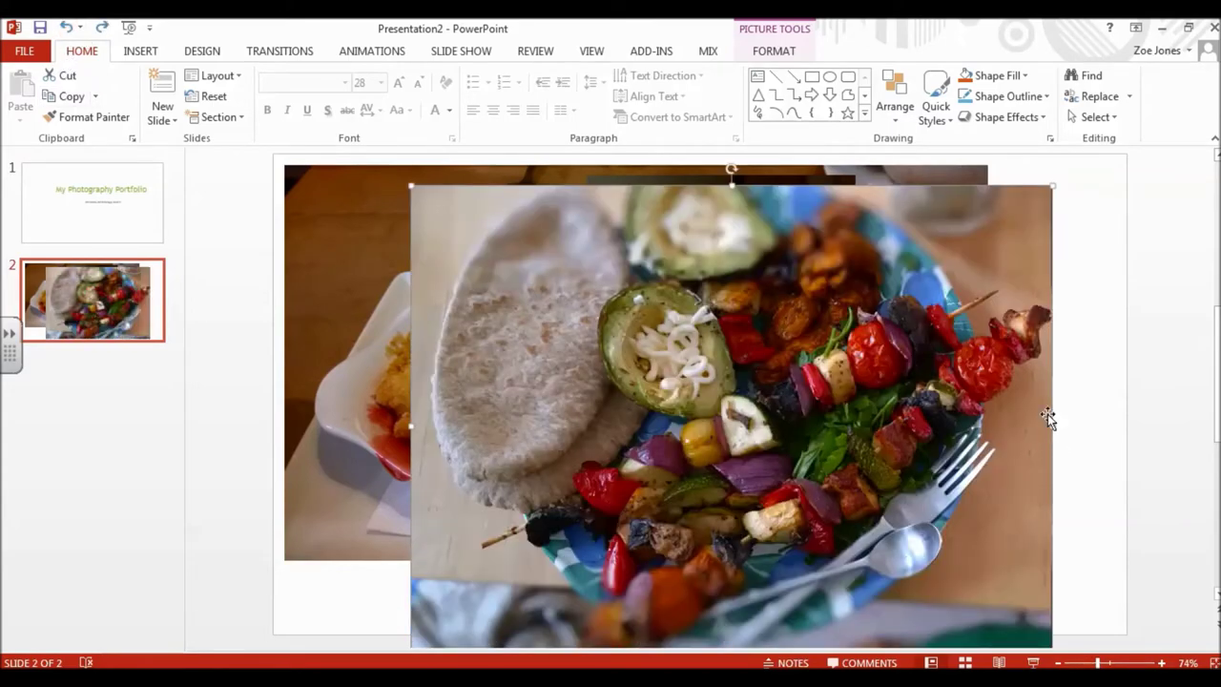
pyautogui.moveTo(1053, 425); pyautogui.dragTo(758, 435)
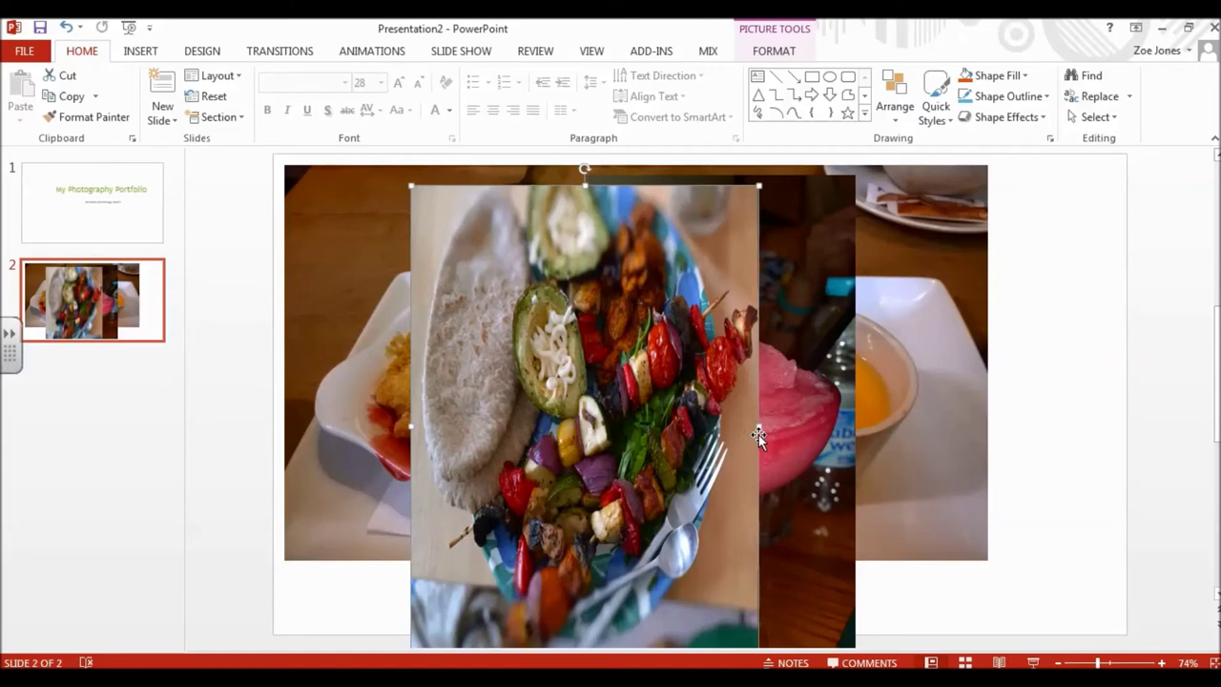
pyautogui.moveTo(583, 184); pyautogui.dragTo(583, 522)
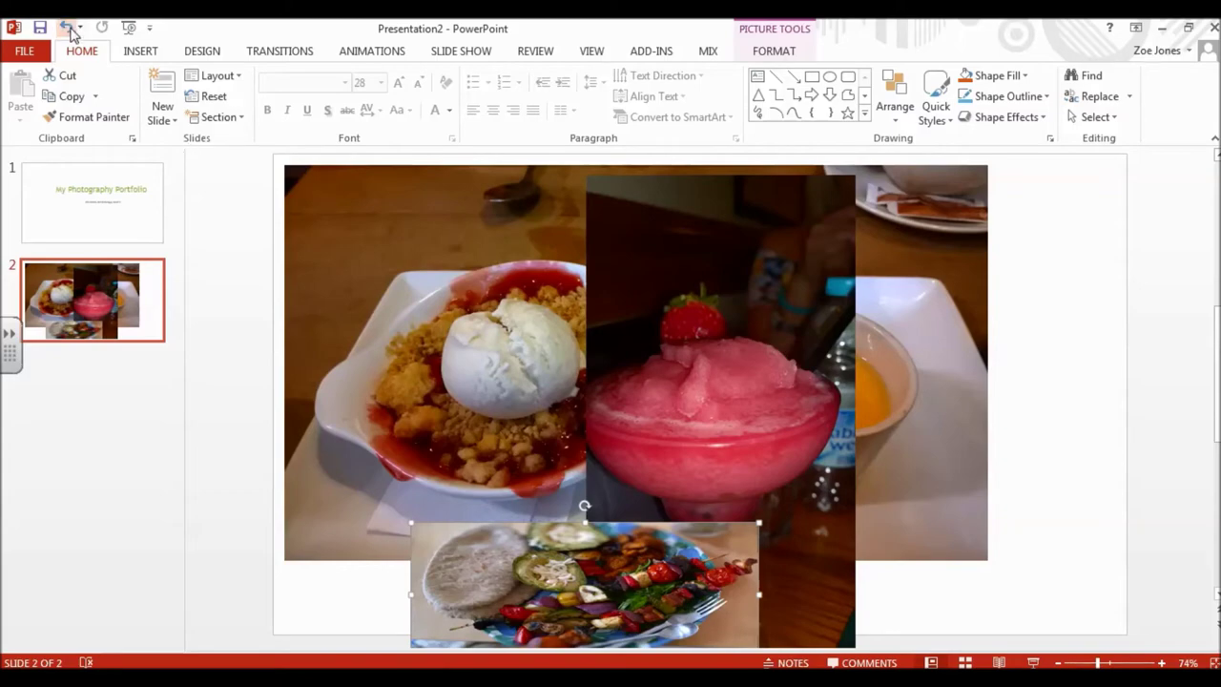
pyautogui.click(64, 27)
pyautogui.click(65, 27)
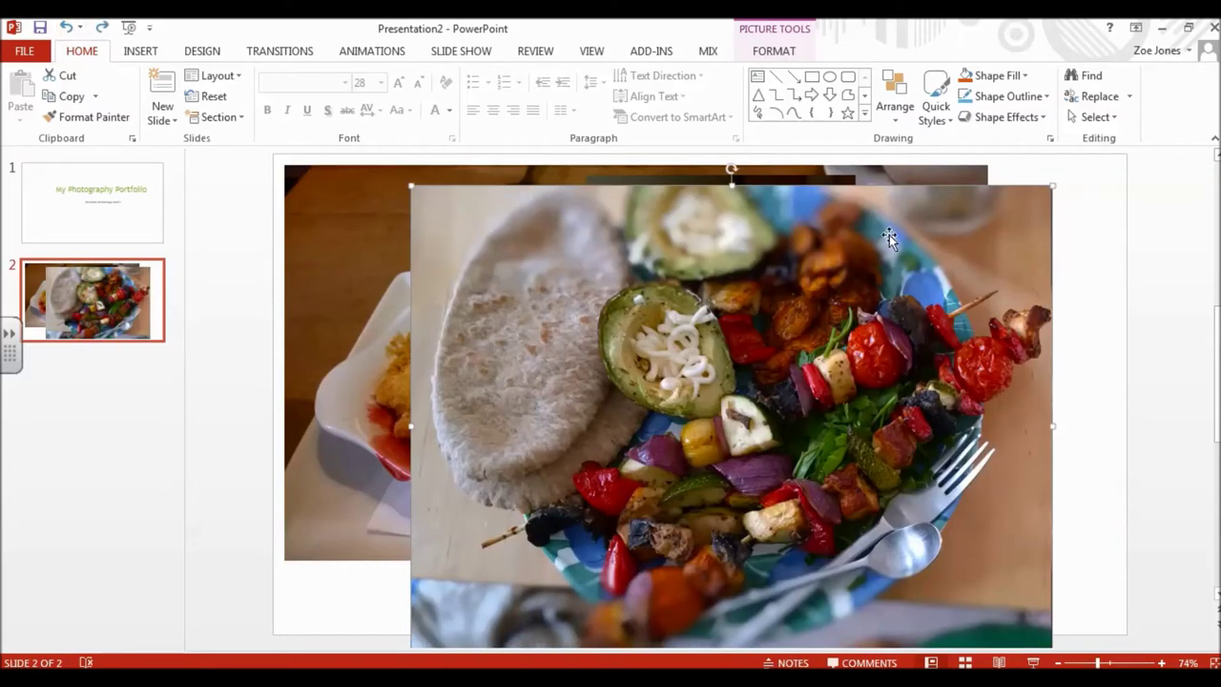
pyautogui.moveTo(1053, 185); pyautogui.dragTo(515, 461)
pyautogui.click(749, 330)
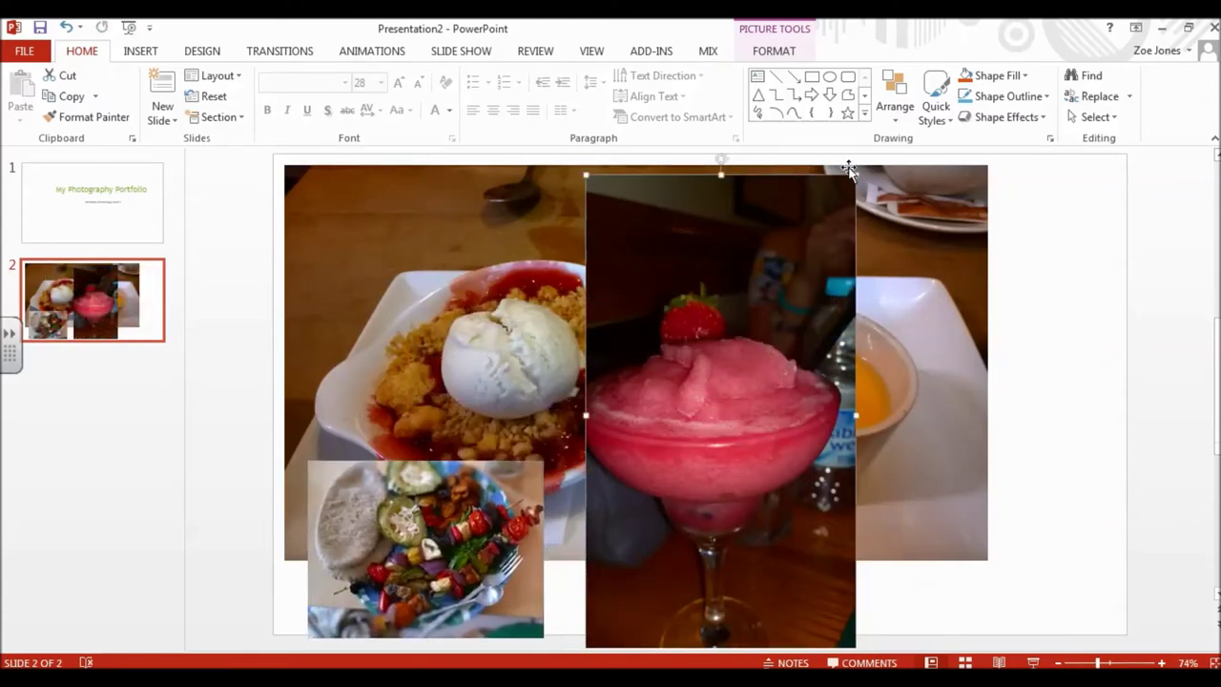
# Step: Shrink the drink and crumble photos, moving the drink right and the crumble under the title
pyautogui.moveTo(854, 176); pyautogui.dragTo(731, 403)
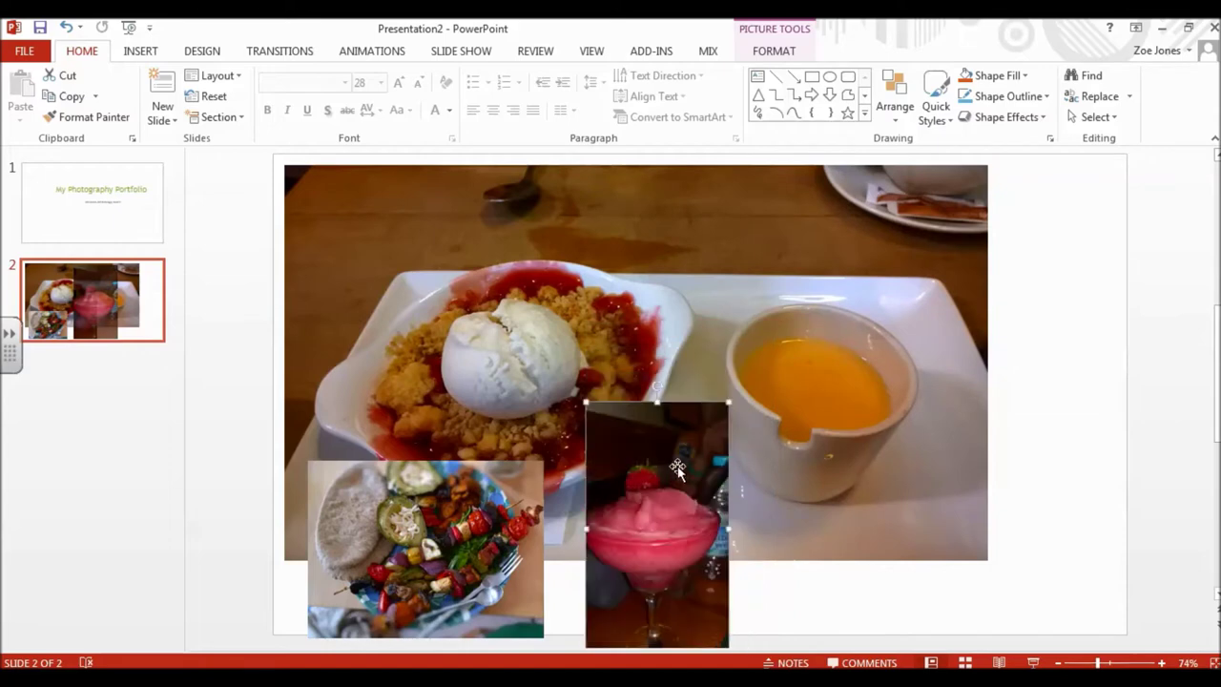
pyautogui.moveTo(681, 453); pyautogui.dragTo(1110, 218)
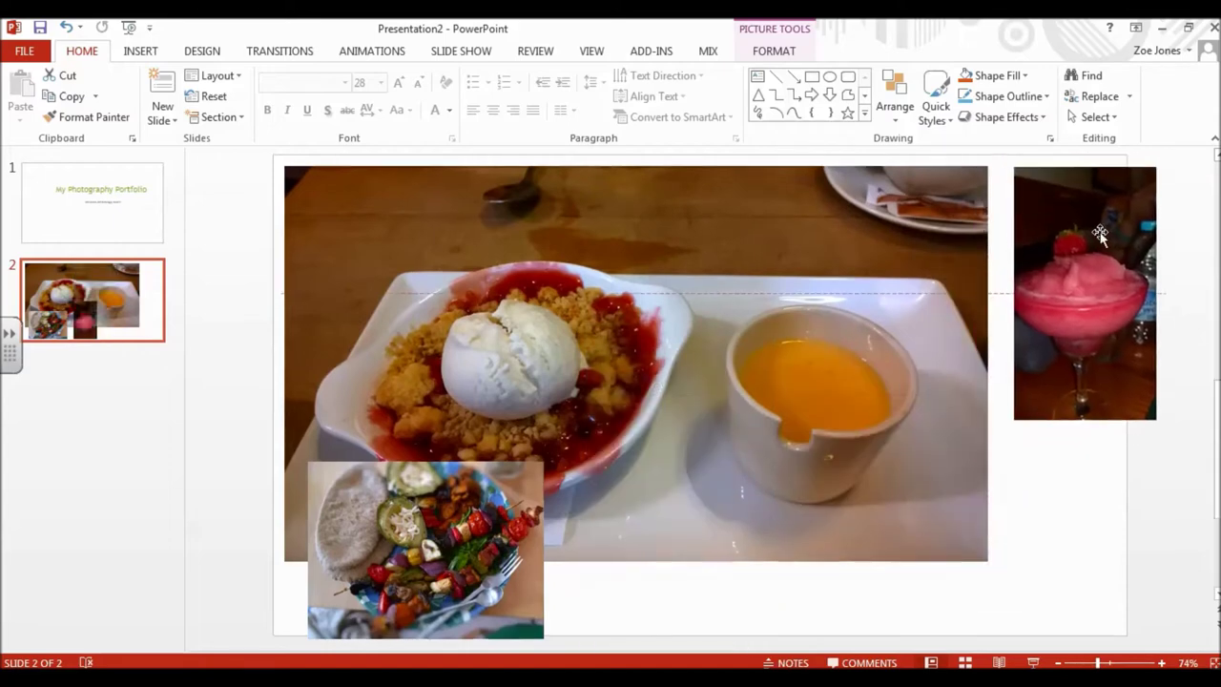
pyautogui.click(865, 298)
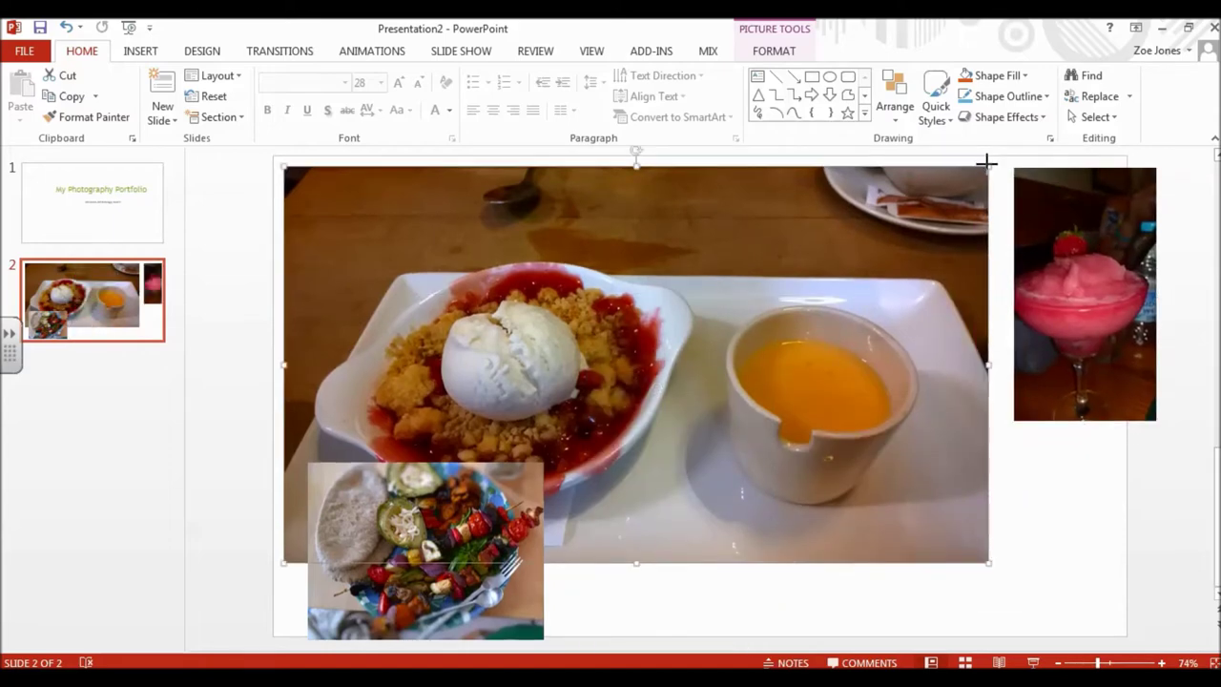
pyautogui.moveTo(988, 164); pyautogui.dragTo(614, 377)
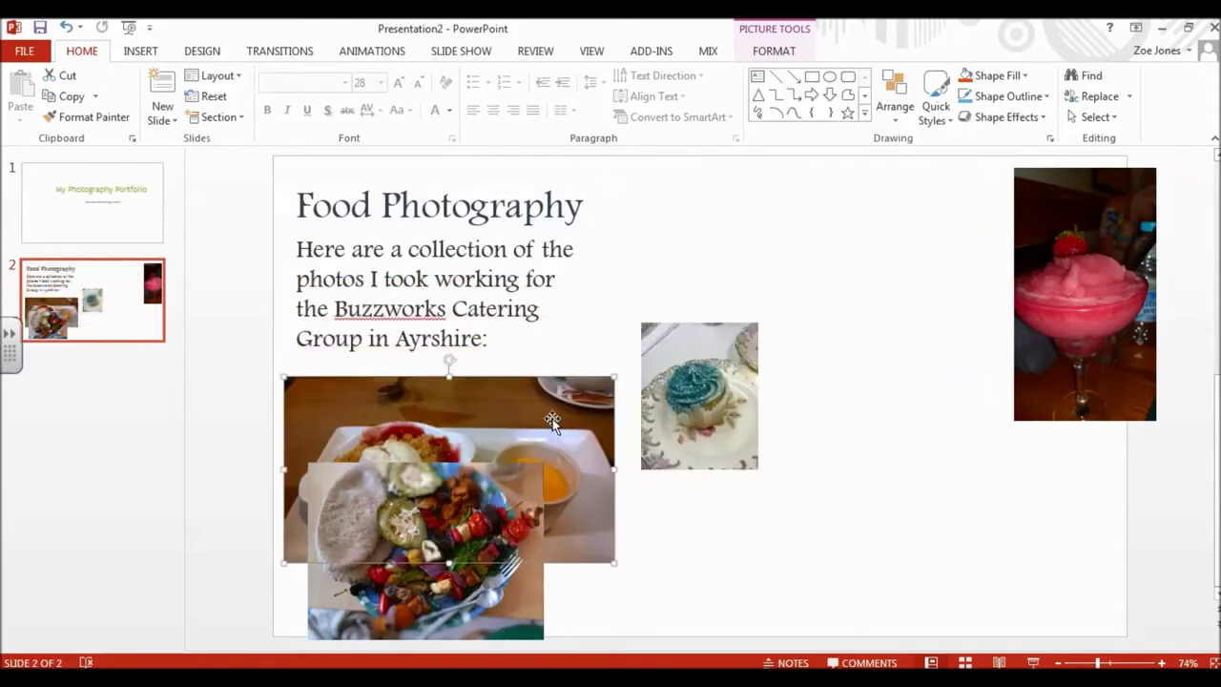
pyautogui.moveTo(552, 420); pyautogui.dragTo(543, 277)
# Step: Move the cupcake top right and the skewer plate right, then lower and enlarge the crumble photo
pyautogui.click(698, 405)
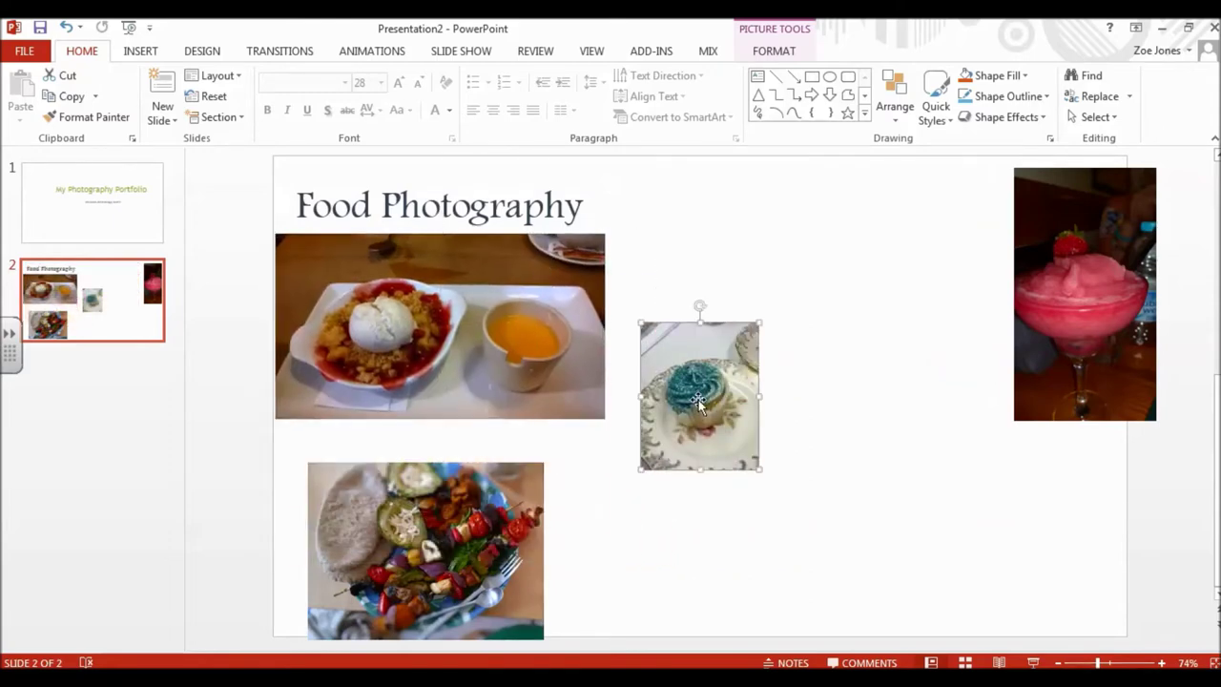
pyautogui.moveTo(698, 405); pyautogui.dragTo(981, 263)
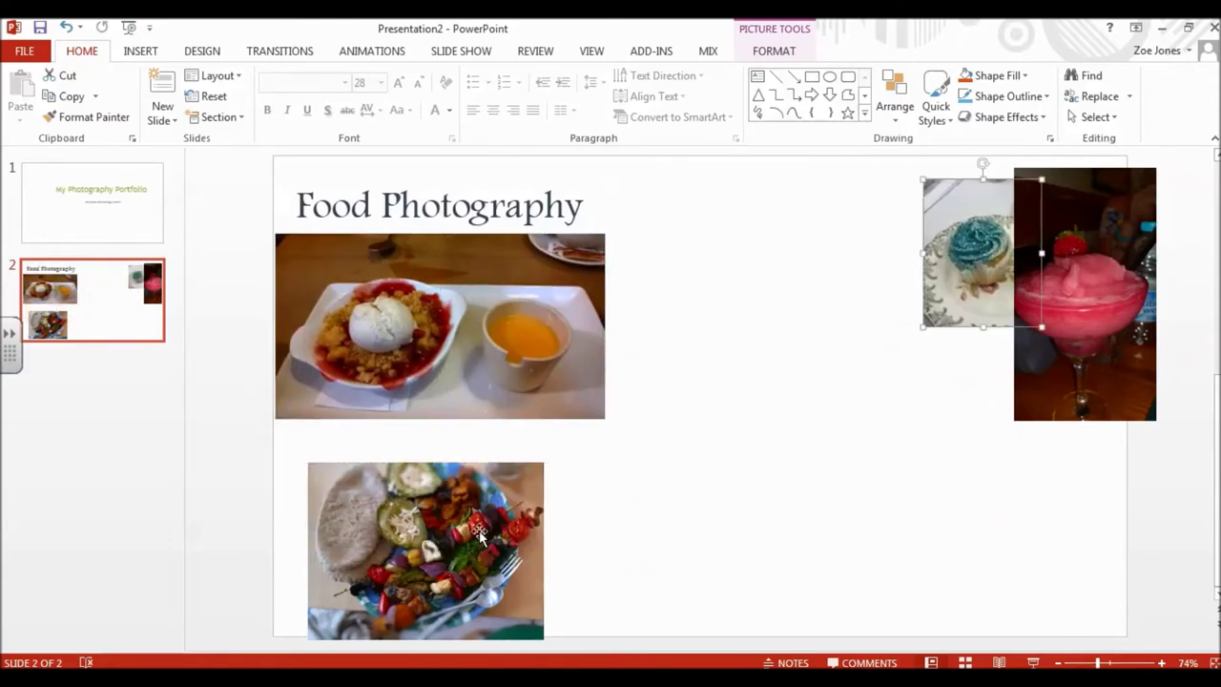
pyautogui.moveTo(480, 537); pyautogui.dragTo(941, 471)
pyautogui.moveTo(580, 354); pyautogui.dragTo(592, 480)
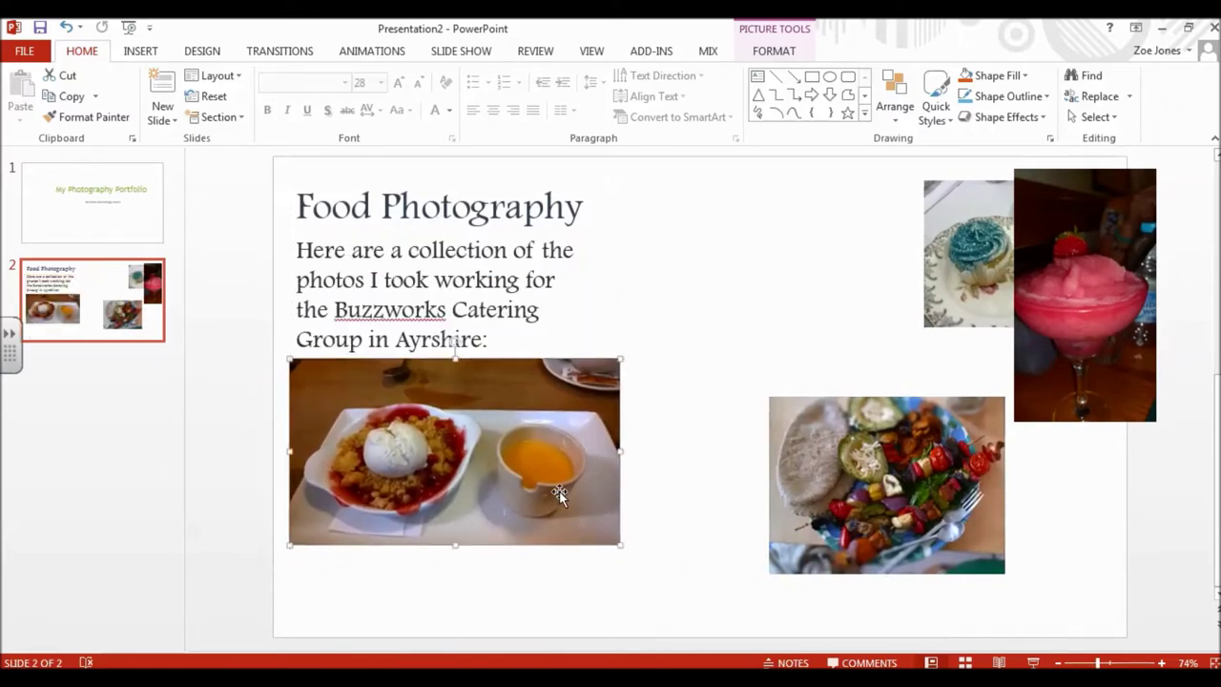
pyautogui.moveTo(620, 547); pyautogui.dragTo(621, 580)
# Step: Enlarge and place the margarita beside the dessert, the cupcake top-right, and the kebab lower right
pyautogui.moveTo(1066, 364); pyautogui.dragTo(775, 349)
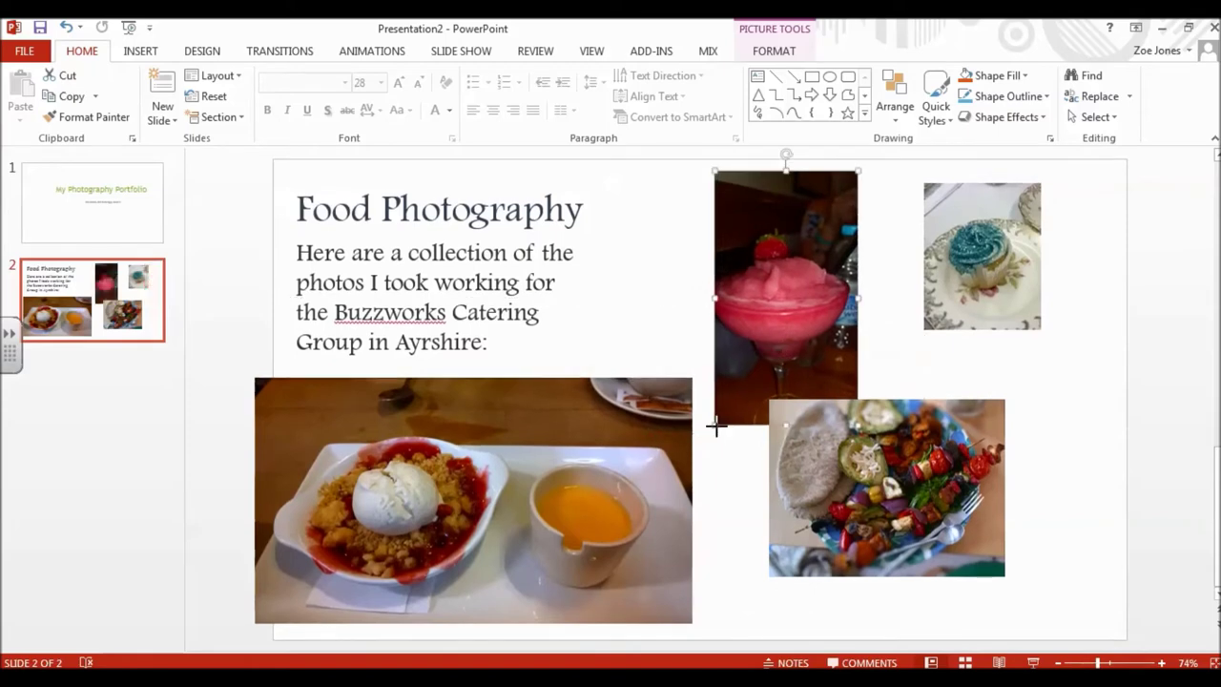
pyautogui.moveTo(716, 424)
pyautogui.mouseDown()
pyautogui.moveTo(672, 520)
pyautogui.moveTo(654, 630)
pyautogui.moveTo(732, 411)
pyautogui.mouseUp()
pyautogui.moveTo(994, 273); pyautogui.dragTo(1068, 254)
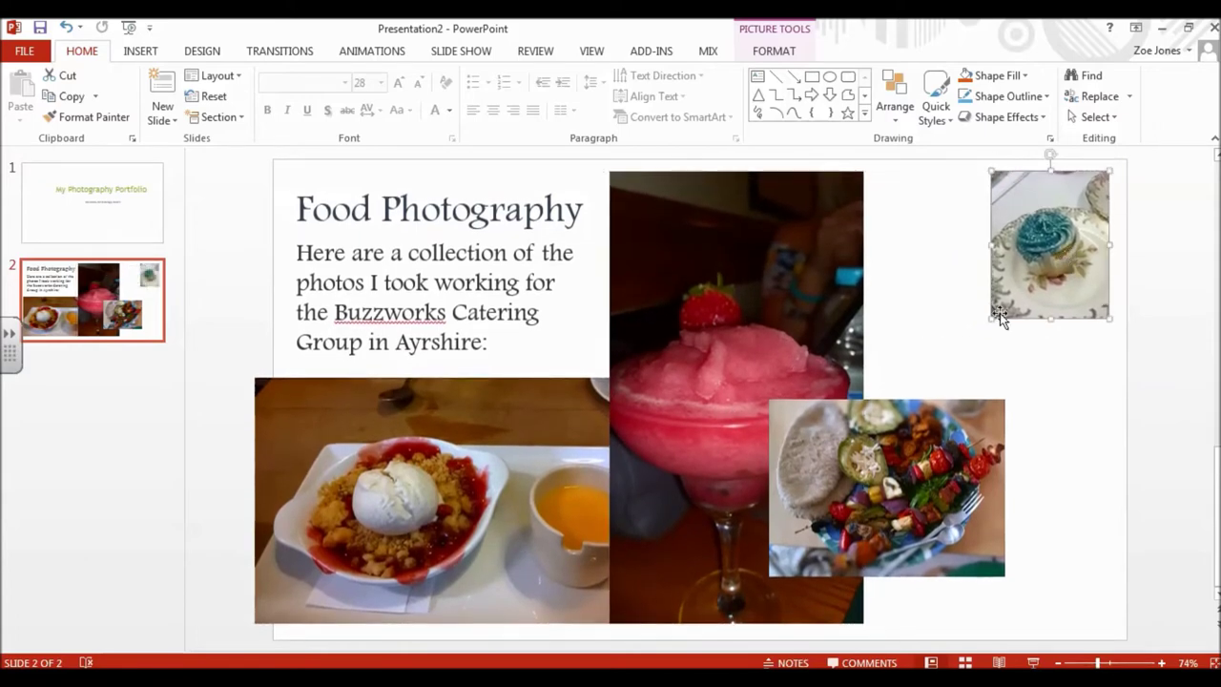
pyautogui.moveTo(988, 317); pyautogui.dragTo(907, 365)
pyautogui.moveTo(892, 448); pyautogui.dragTo(949, 417)
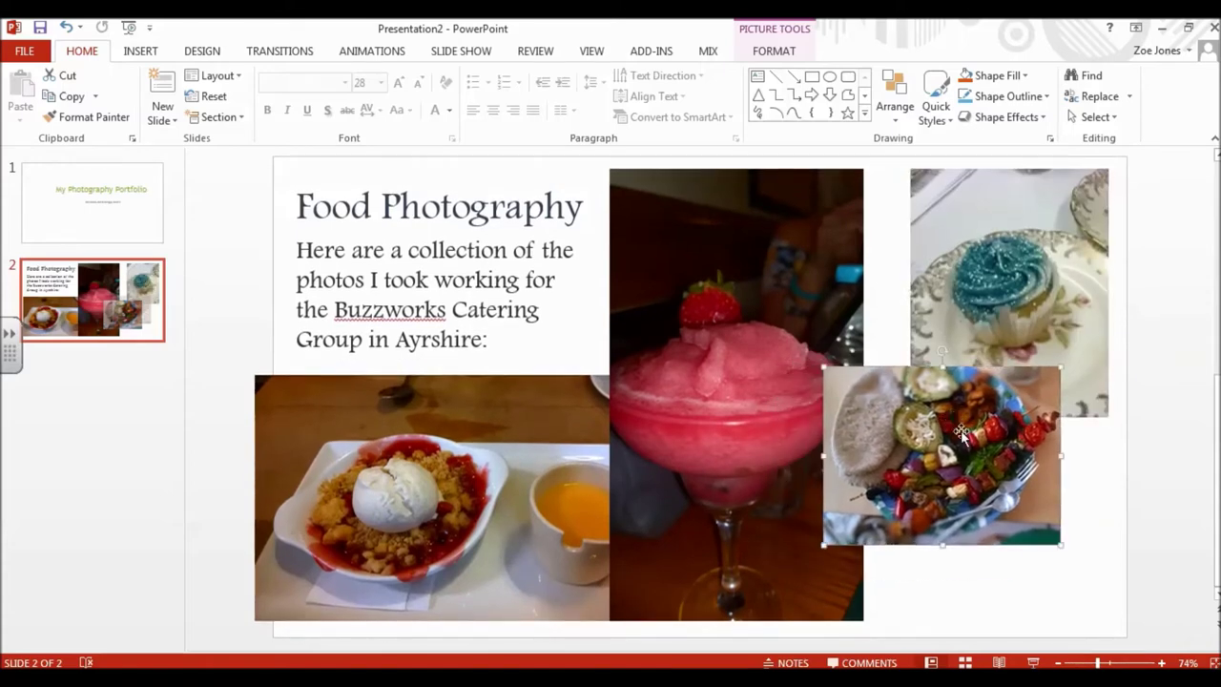
pyautogui.moveTo(1061, 543); pyautogui.dragTo(1116, 586)
pyautogui.moveTo(1066, 515); pyautogui.dragTo(1069, 558)
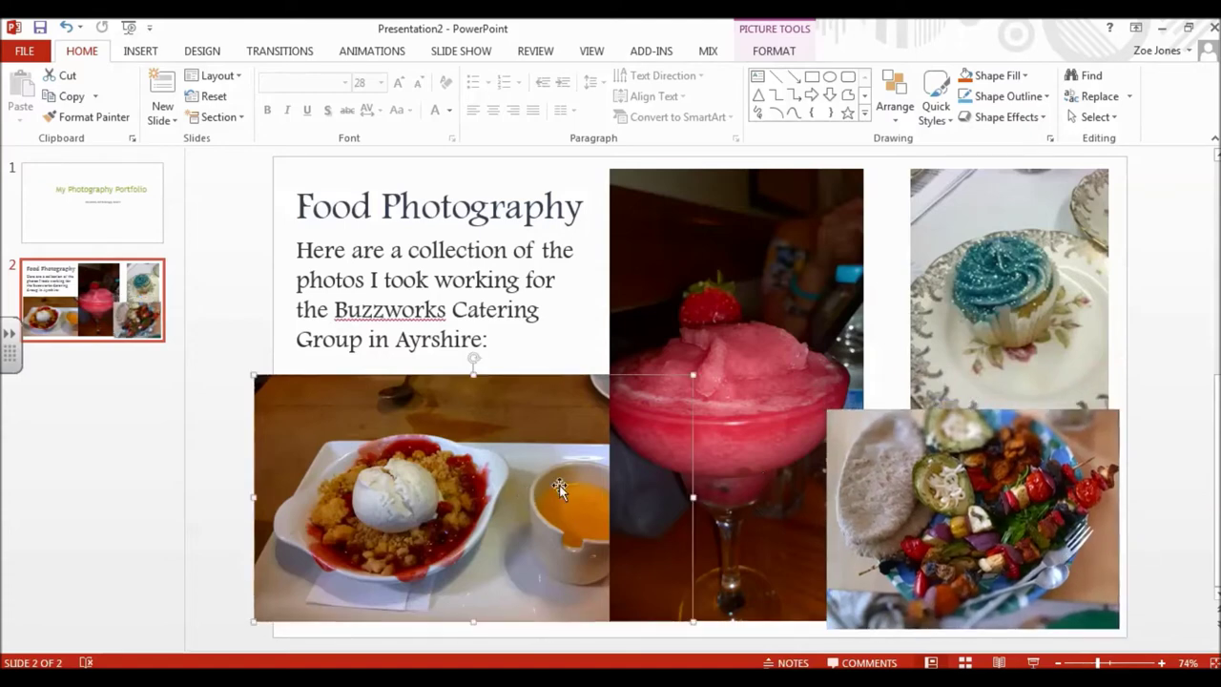
# Step: Nudge the dessert photo left and up, then bring it to the front over the margarita photo
pyautogui.moveTo(548, 489); pyautogui.dragTo(515, 493)
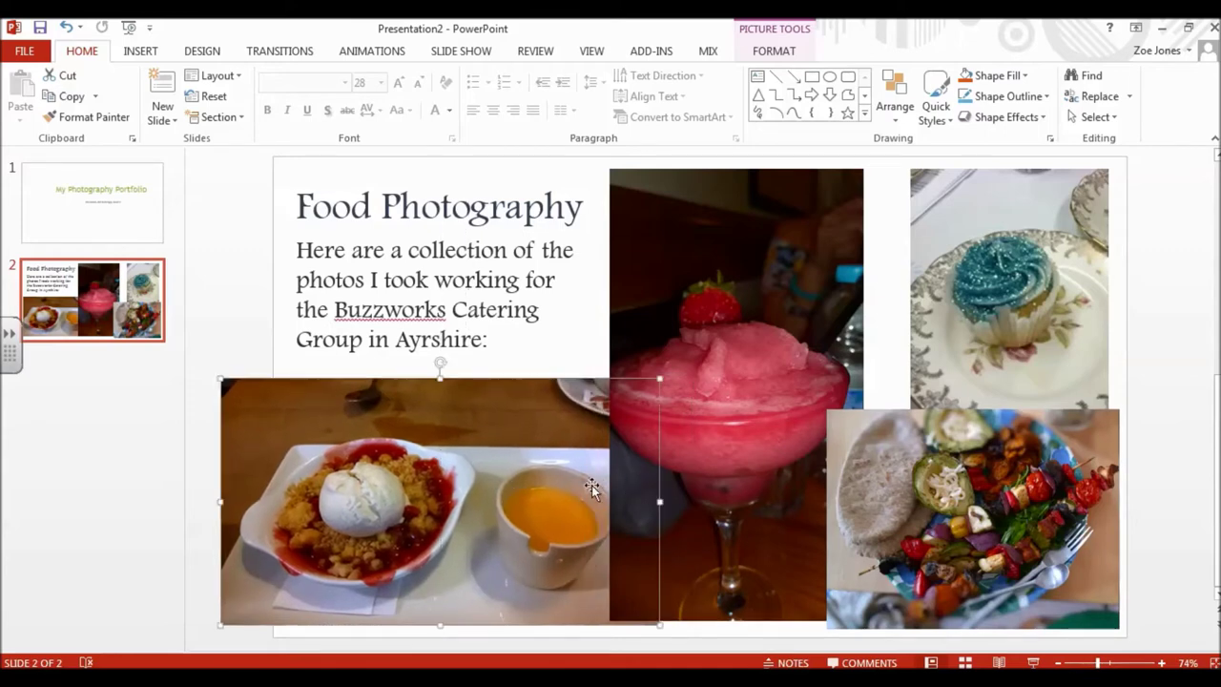
pyautogui.moveTo(523, 447); pyautogui.dragTo(516, 404)
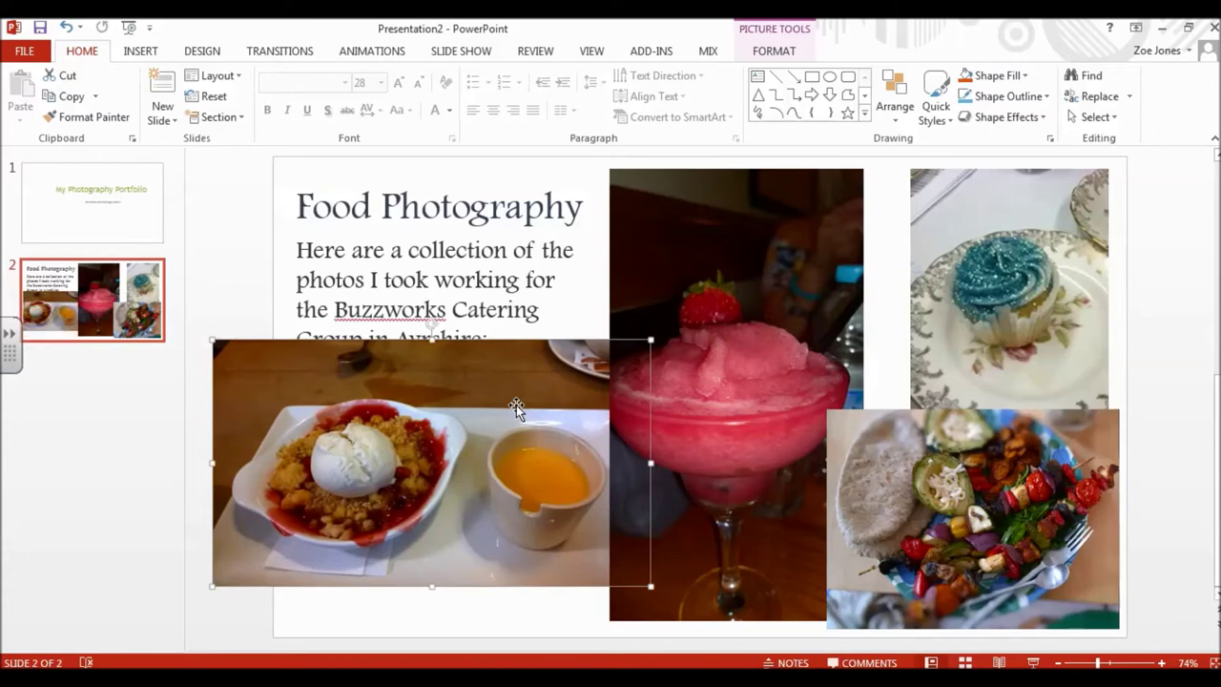
pyautogui.rightClick(520, 404)
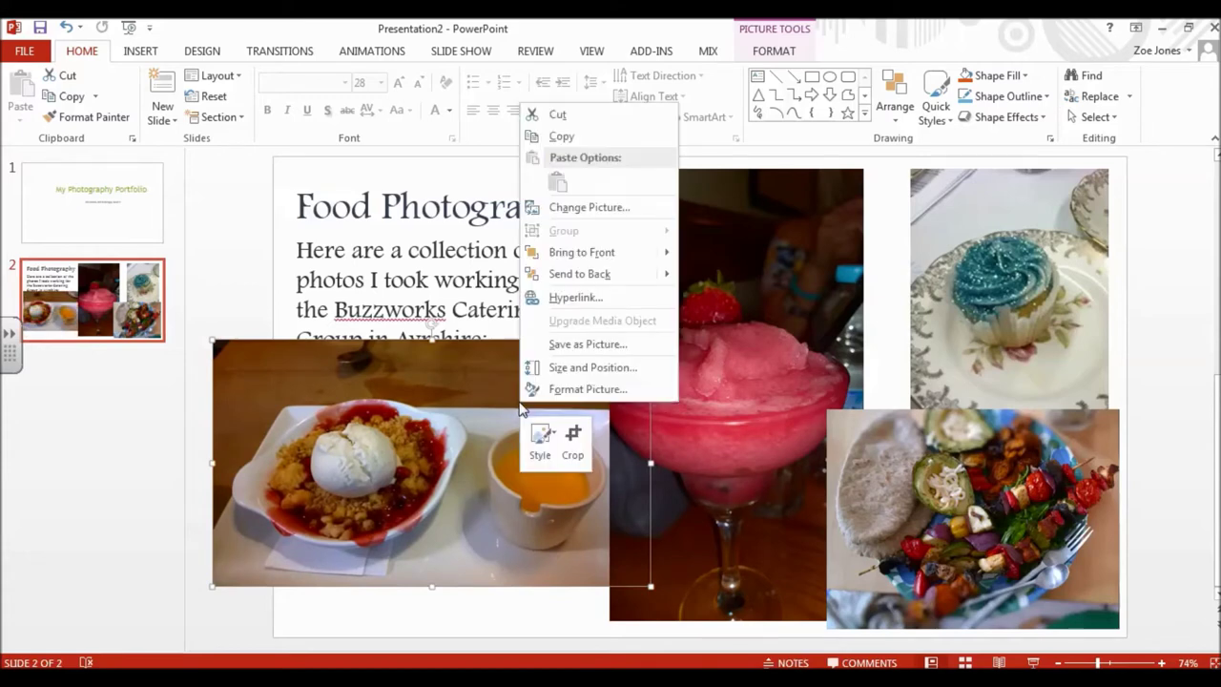
pyautogui.moveTo(580, 254)
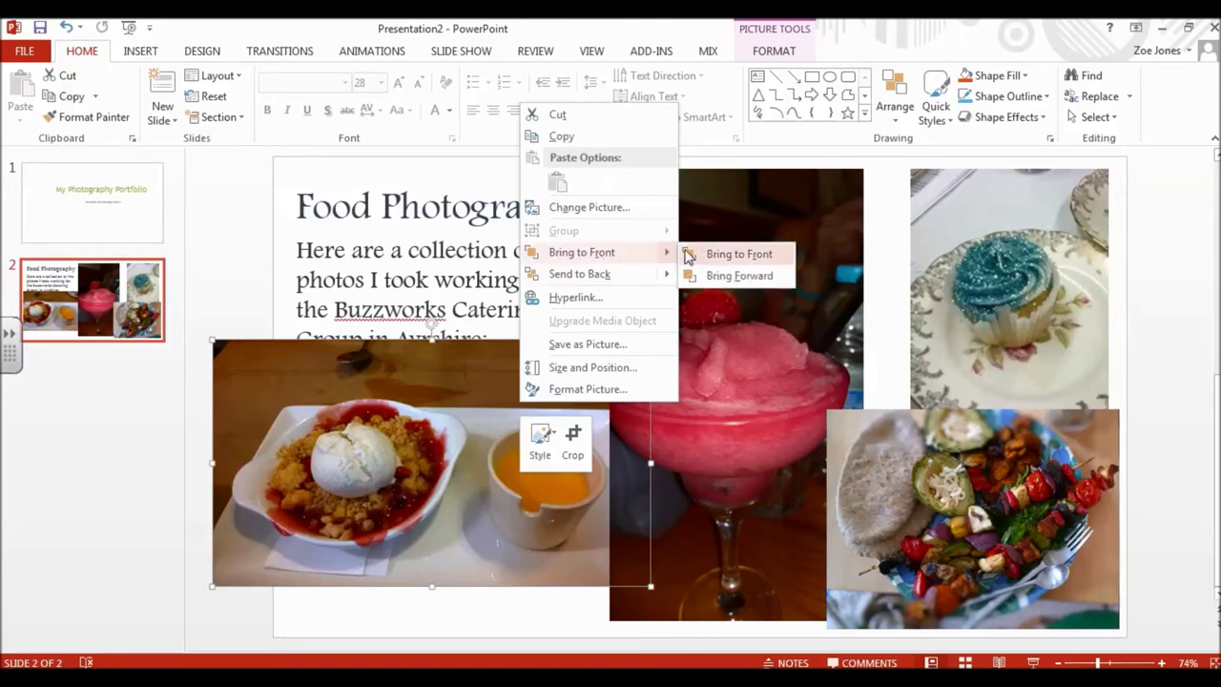
pyautogui.click(717, 263)
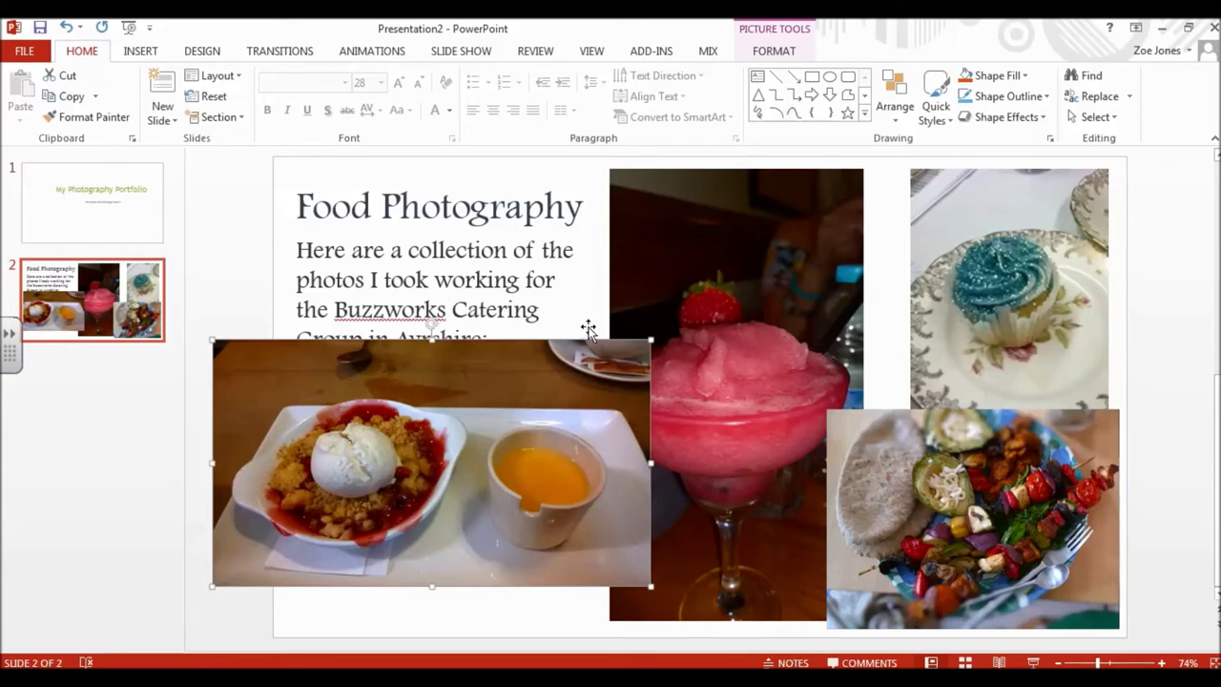
# Step: Crop the dessert photo's left and right edges to a 14.02 cm width
pyautogui.click(773, 50)
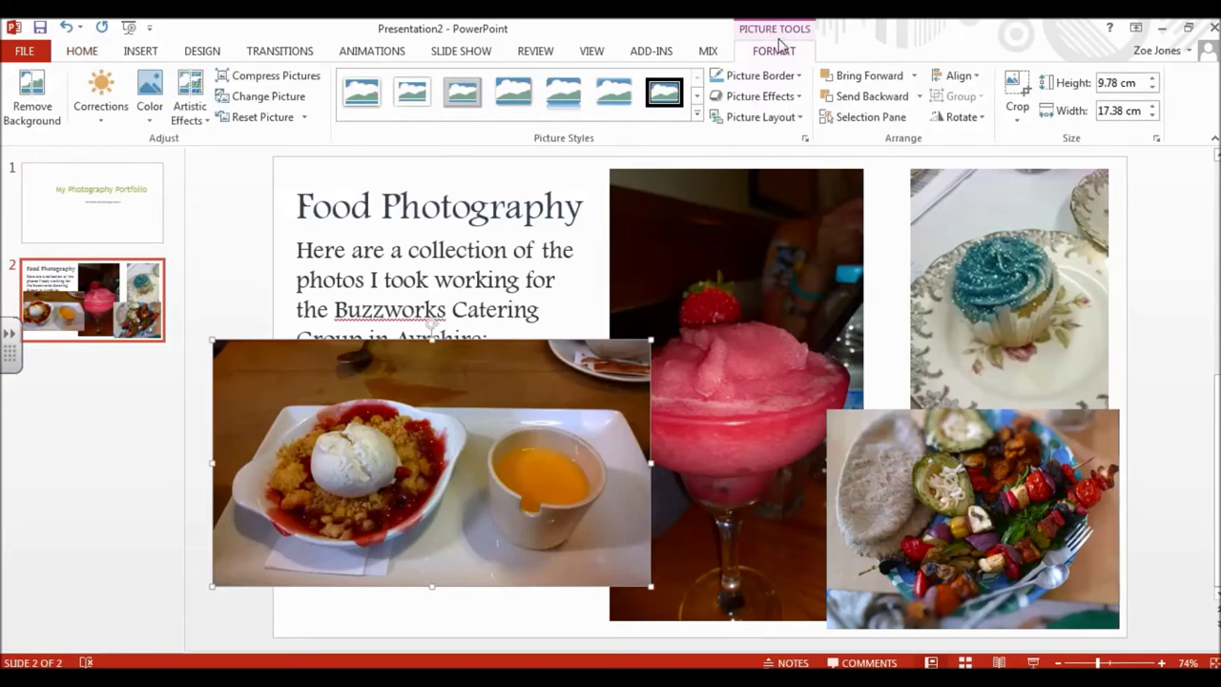
pyautogui.click(1017, 118)
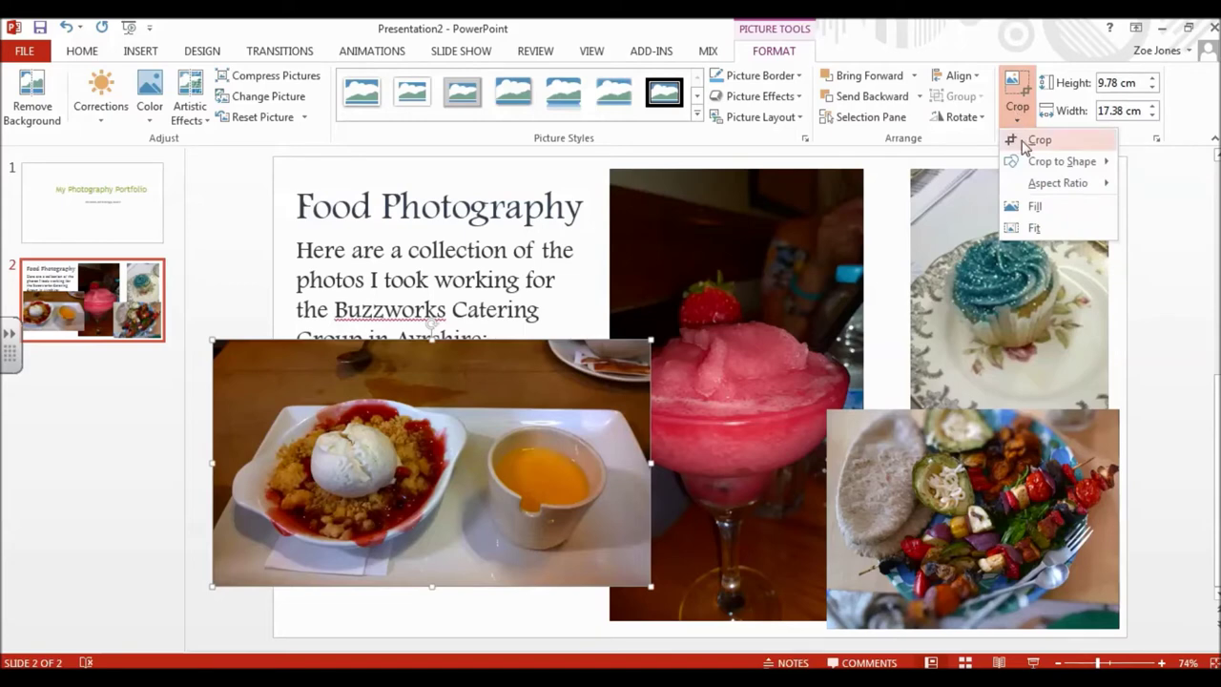
pyautogui.click(1023, 143)
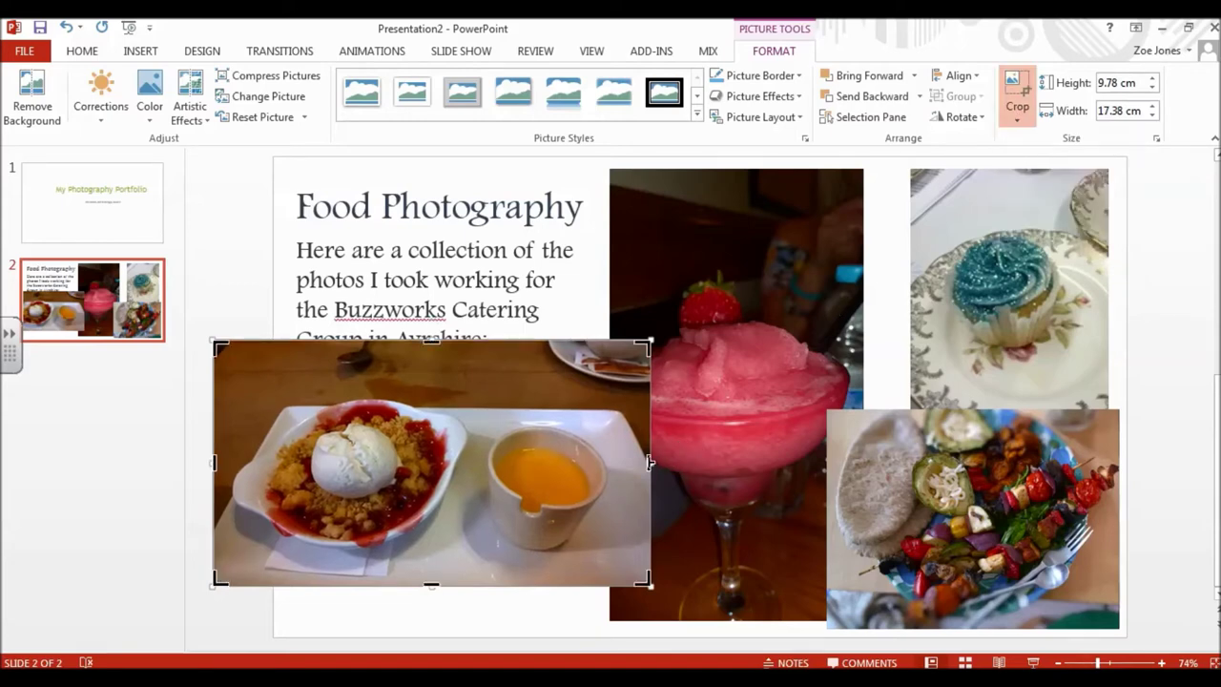
pyautogui.moveTo(649, 461); pyautogui.dragTo(608, 466)
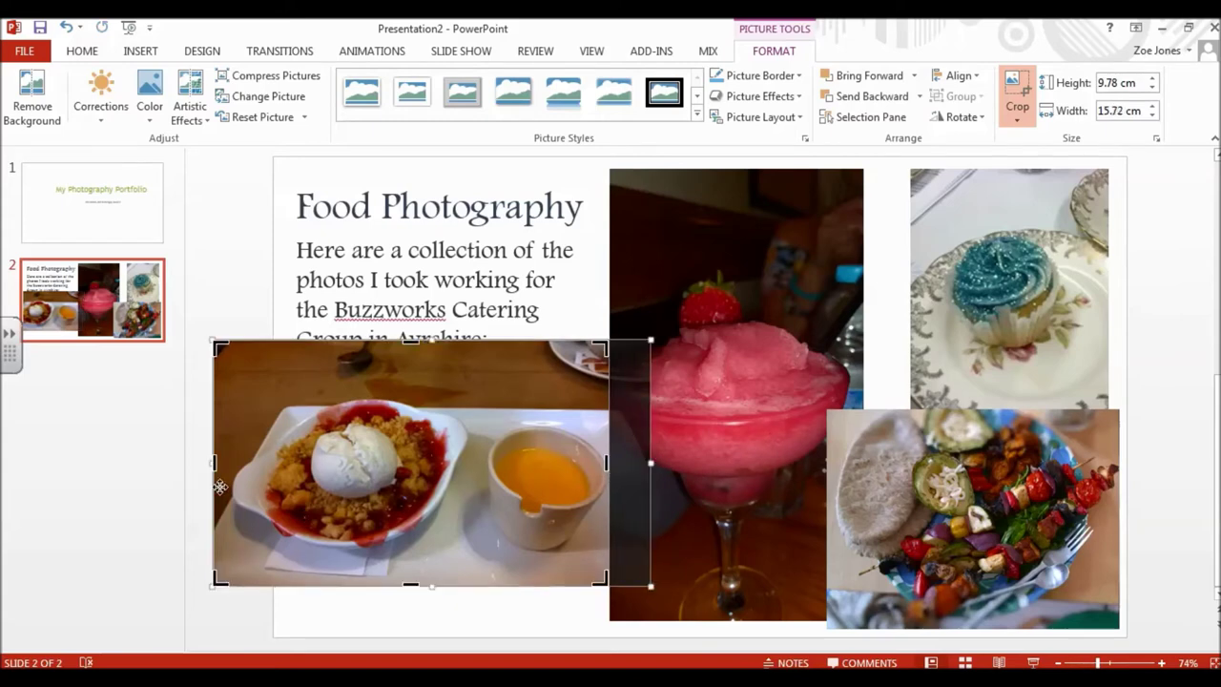
pyautogui.moveTo(214, 461); pyautogui.dragTo(255, 437)
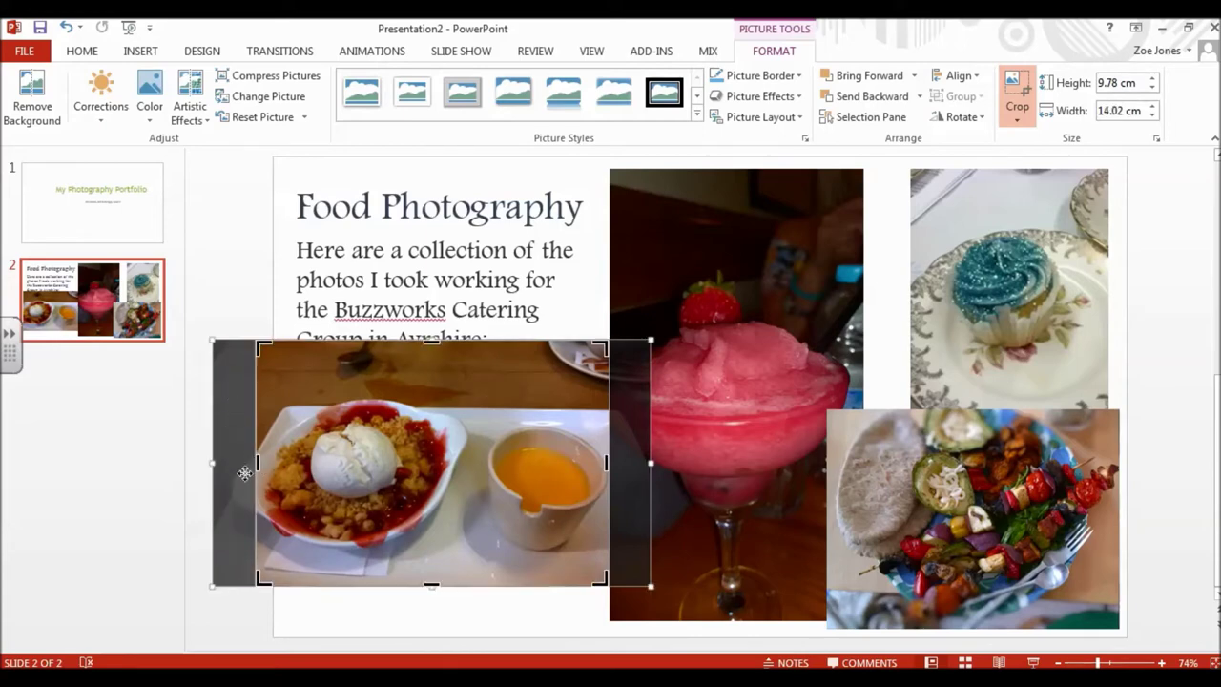
pyautogui.click(512, 632)
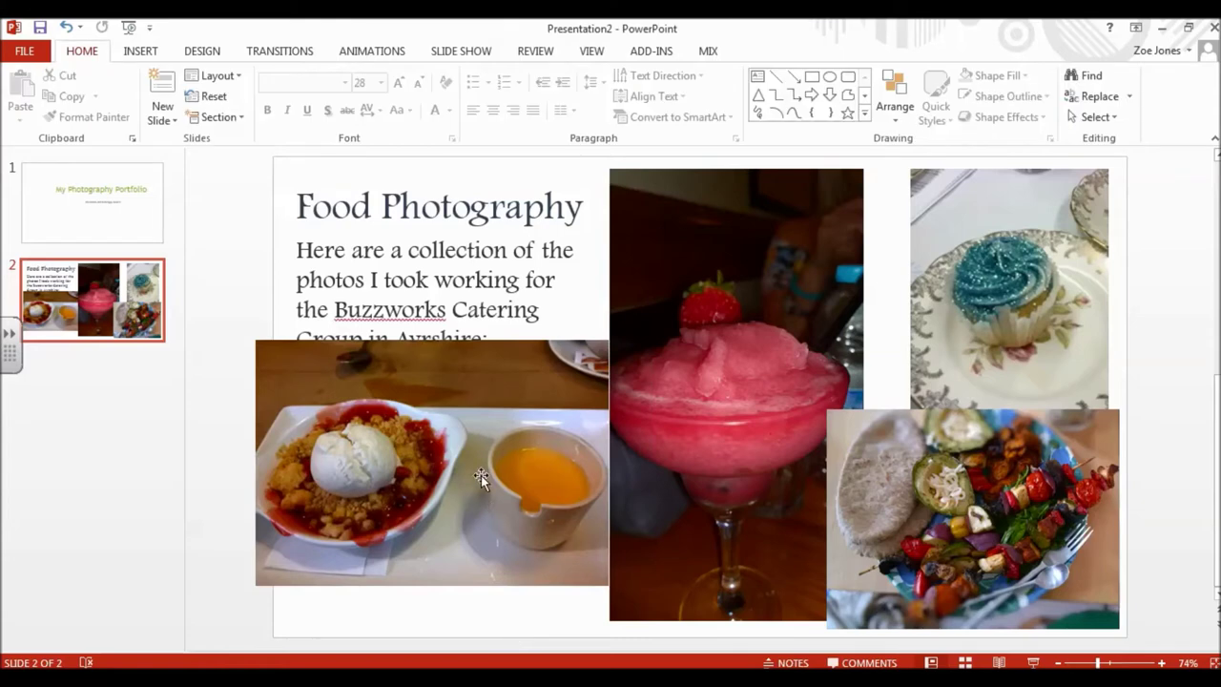
# Step: Move the dessert photo below the caption and nudge the margarita photo slightly right
pyautogui.moveTo(480, 475); pyautogui.dragTo(510, 503)
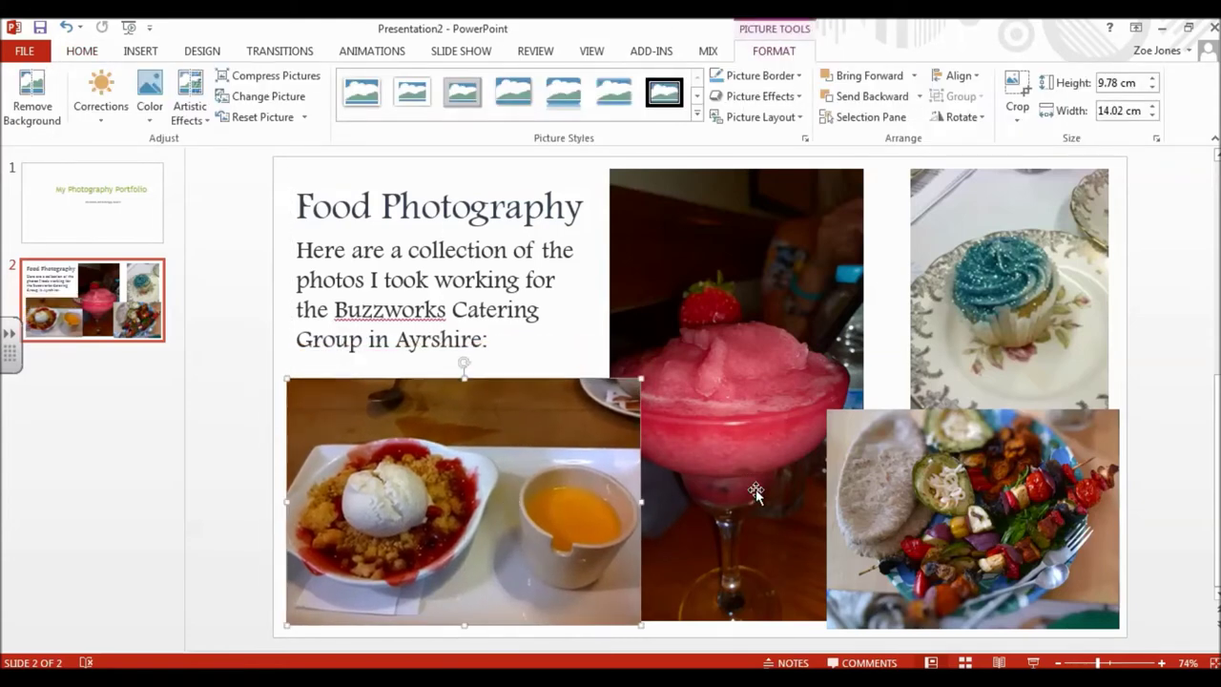
pyautogui.moveTo(754, 491); pyautogui.dragTo(768, 490)
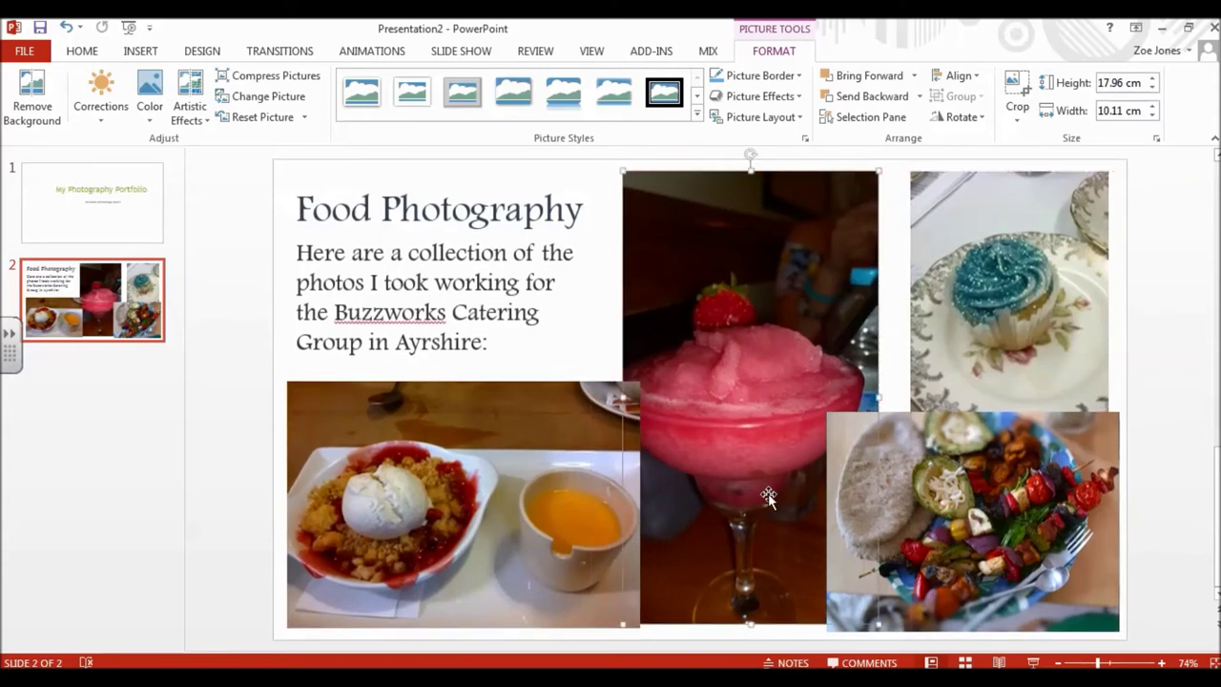
pyautogui.click(478, 479)
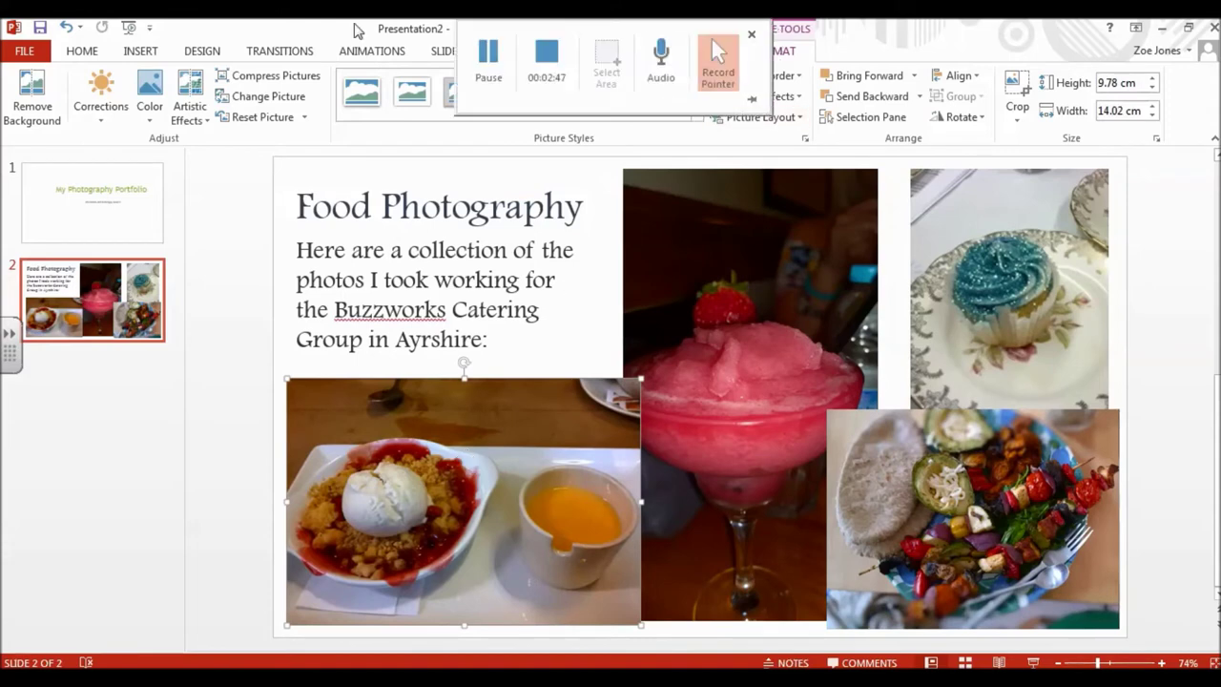
pyautogui.click(29, 105)
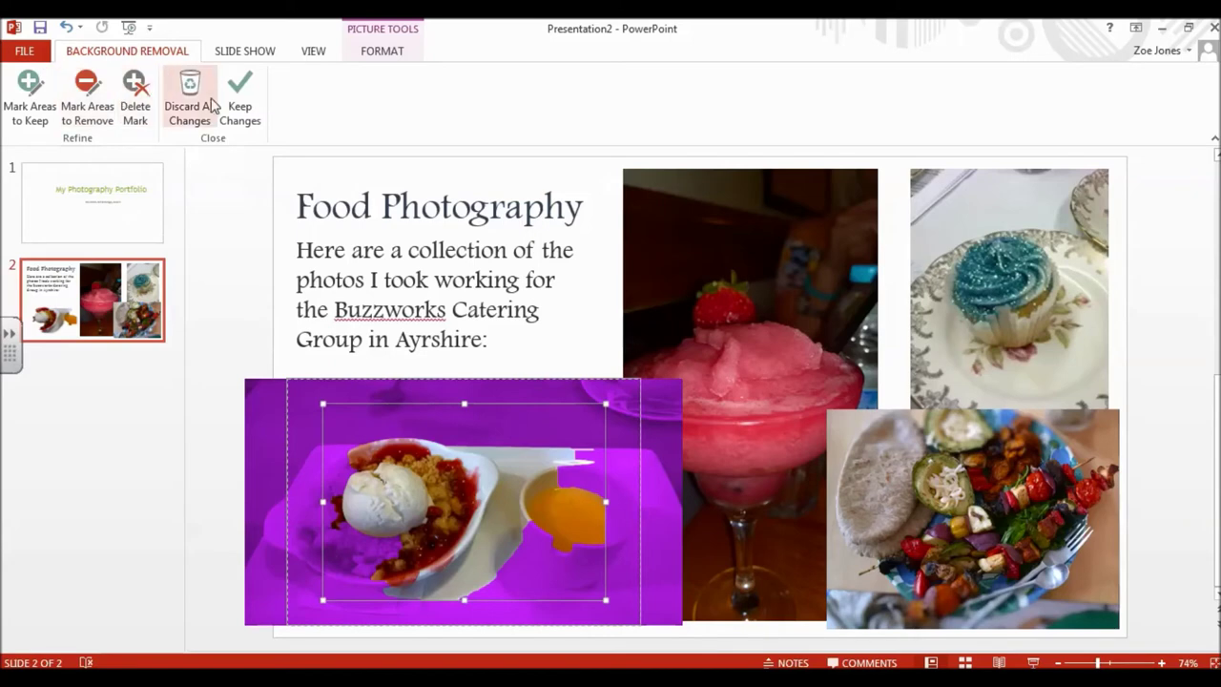
pyautogui.click(211, 105)
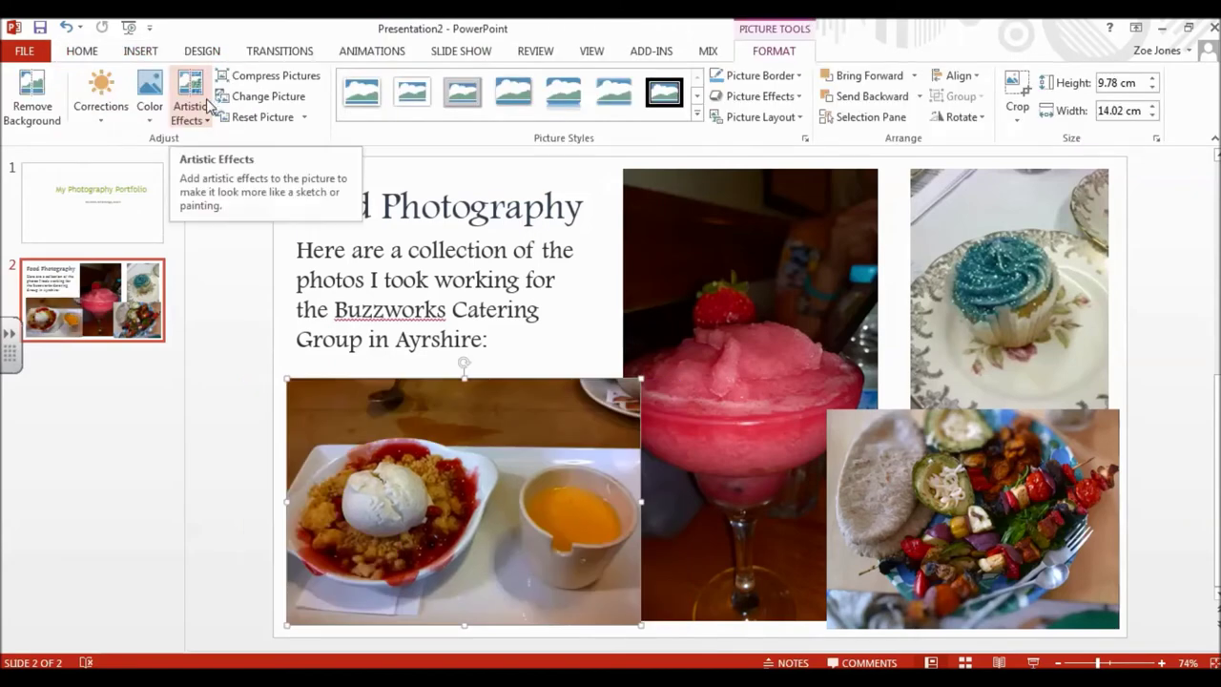
pyautogui.click(103, 120)
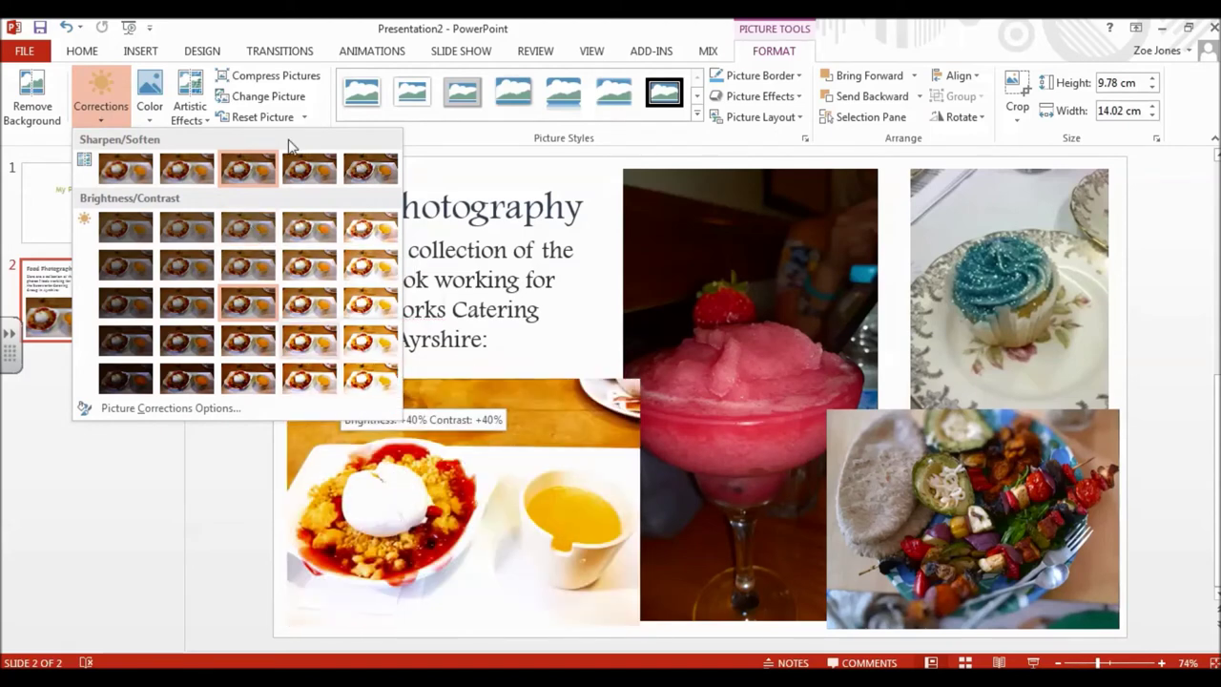
pyautogui.click(293, 33)
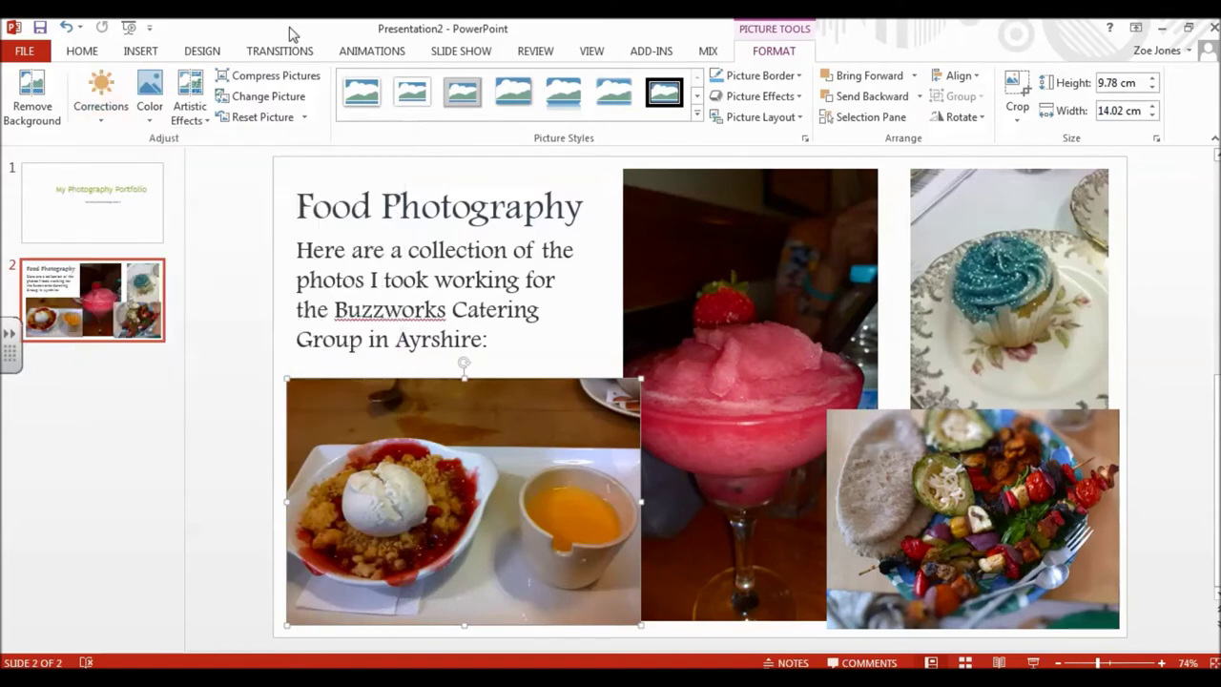
pyautogui.click(151, 113)
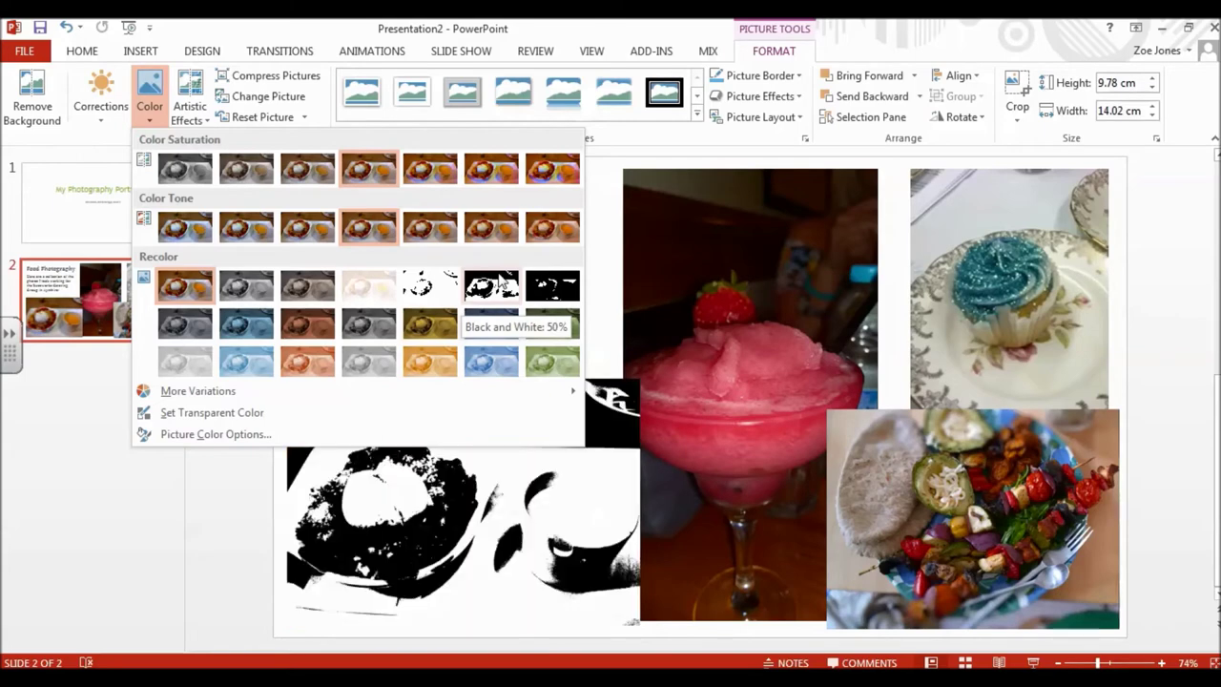
pyautogui.click(602, 226)
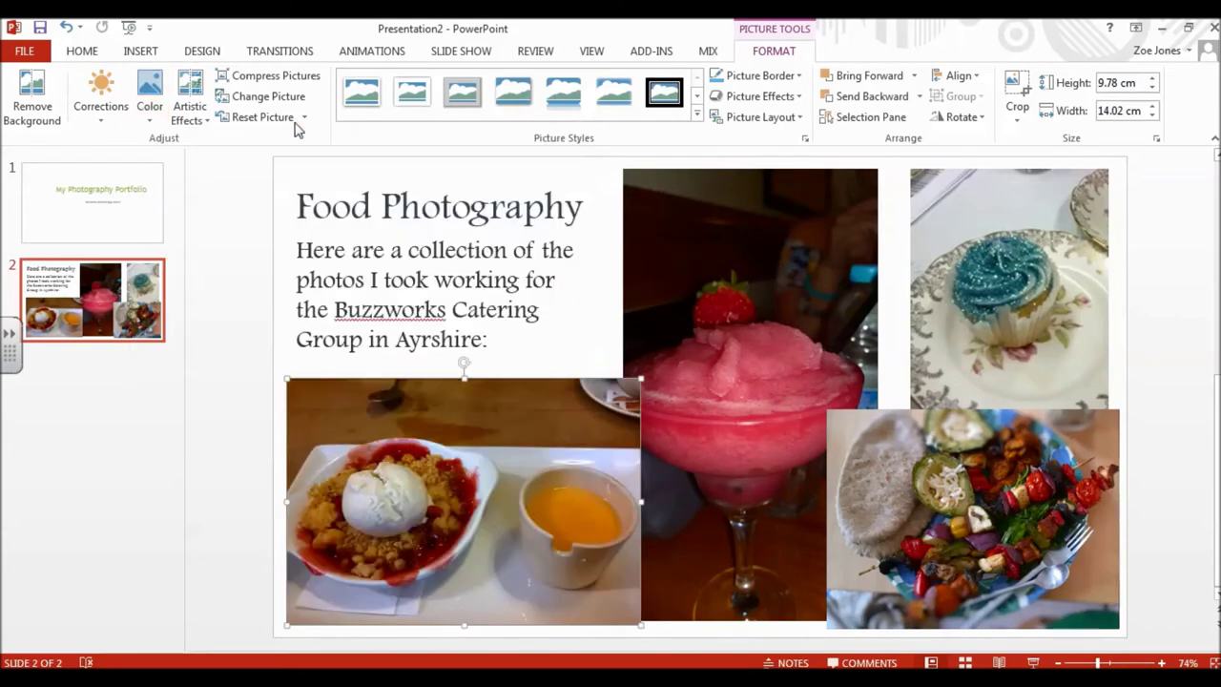
pyautogui.click(193, 113)
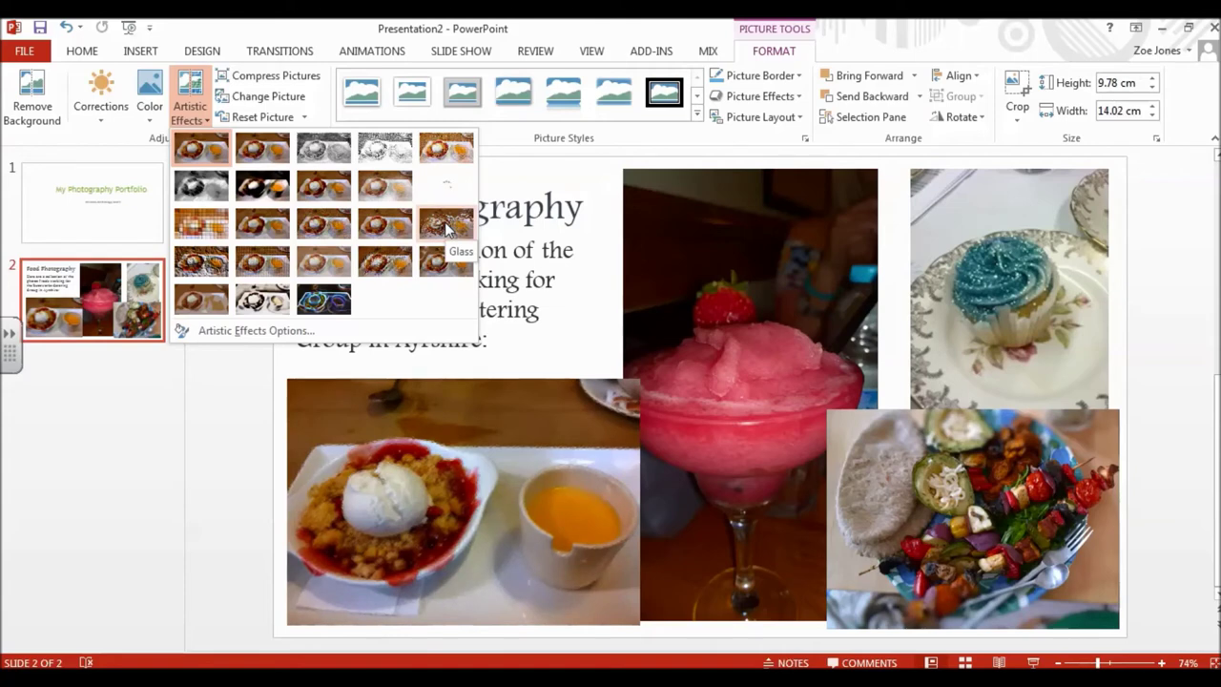
pyautogui.click(307, 36)
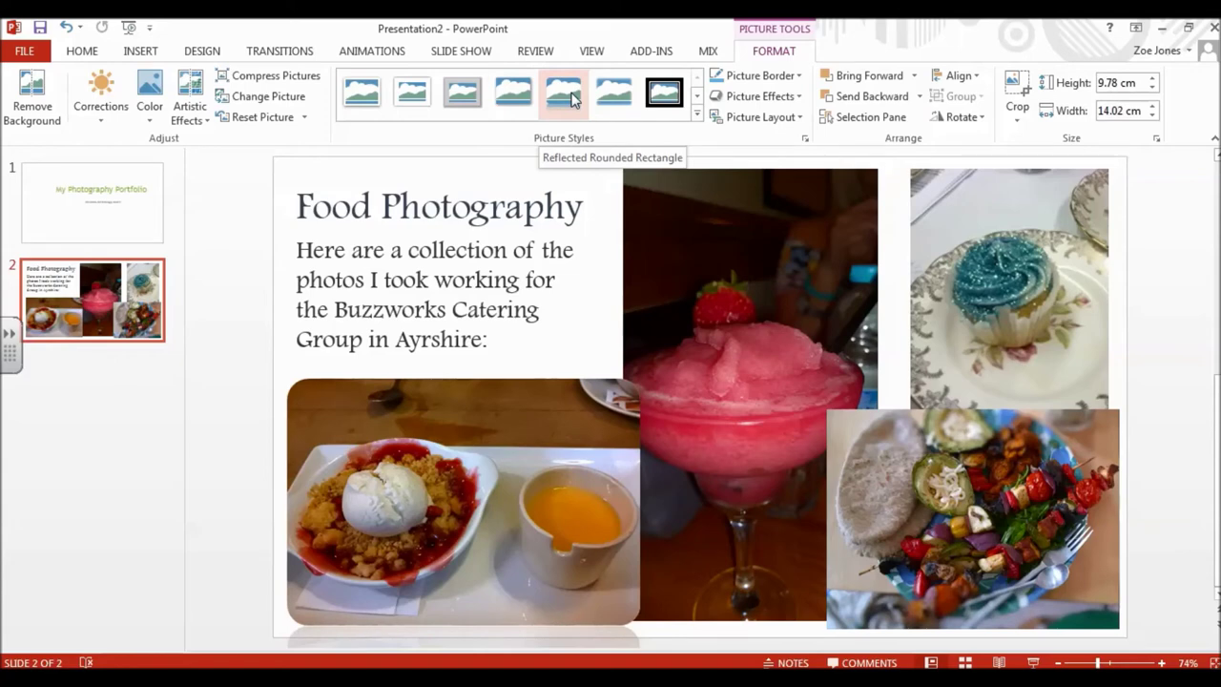
# Step: Apply the Soft Edge Rectangle picture style to the dessert photo
pyautogui.click(619, 93)
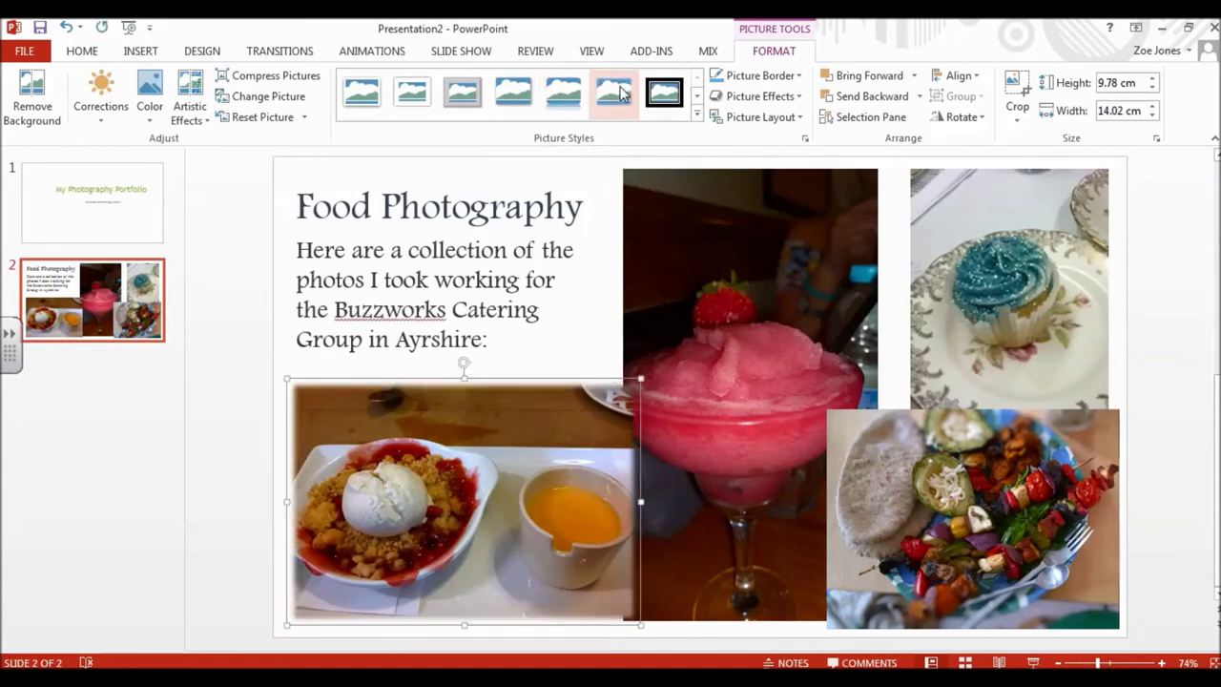
pyautogui.click(698, 115)
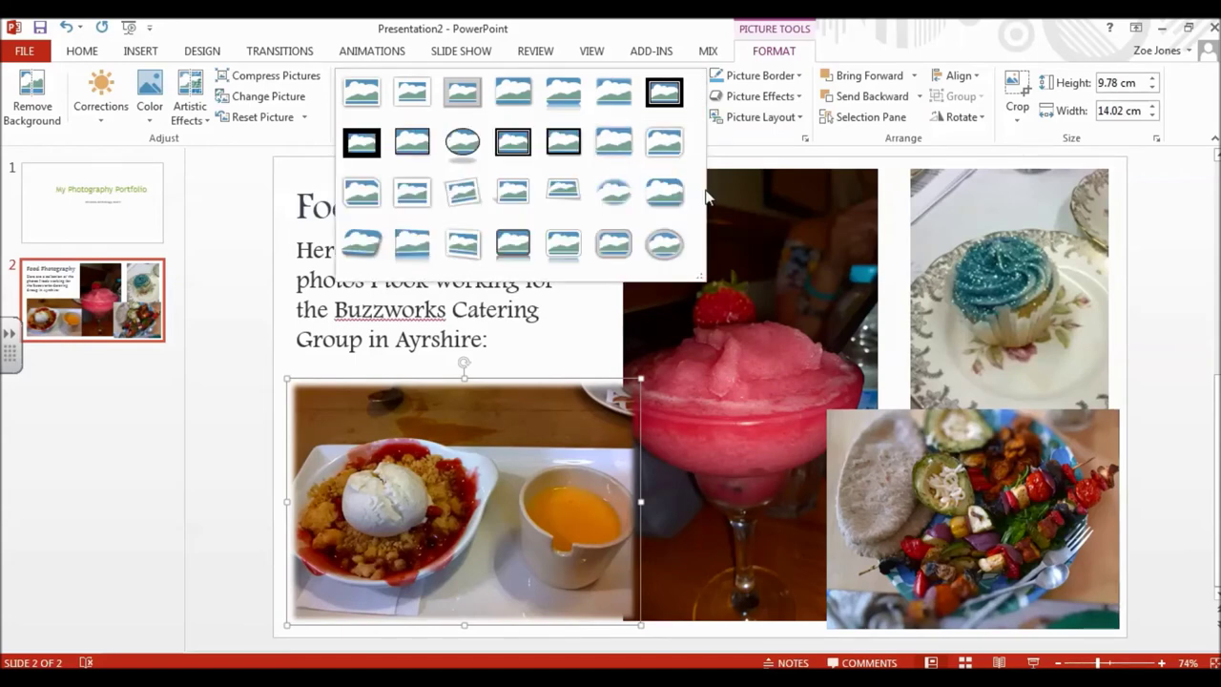
pyautogui.click(735, 153)
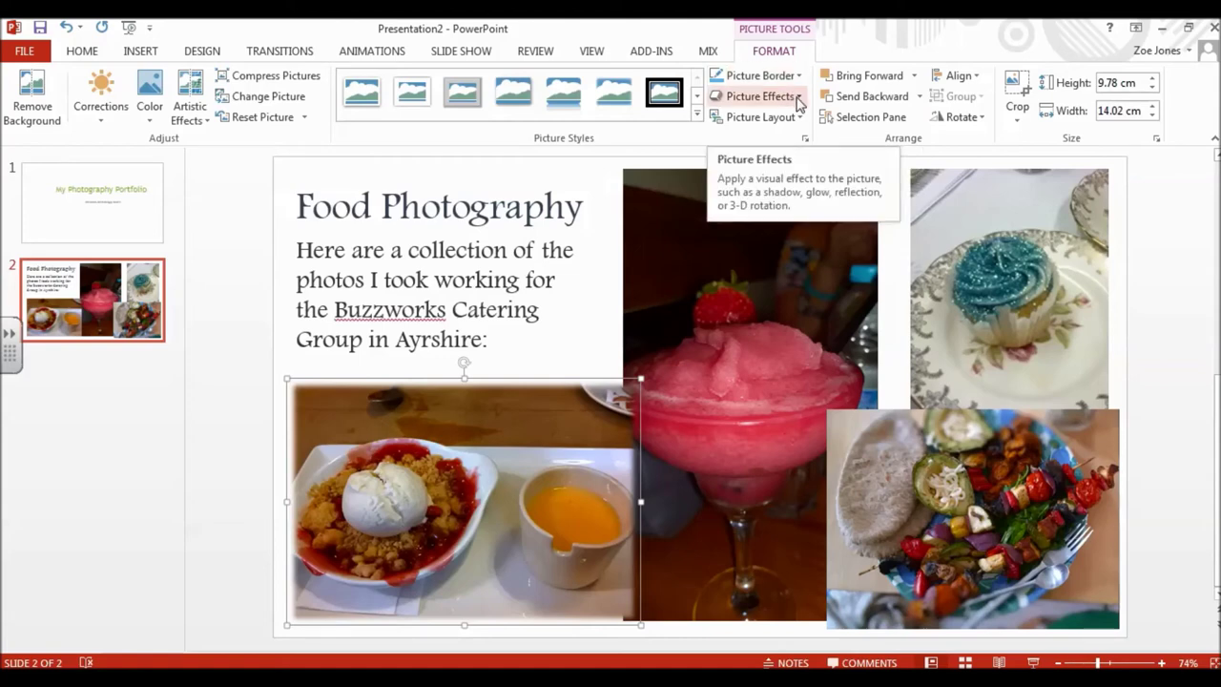
# Step: Browse the Picture Effects submenus and close them without applying an effect
pyautogui.click(797, 97)
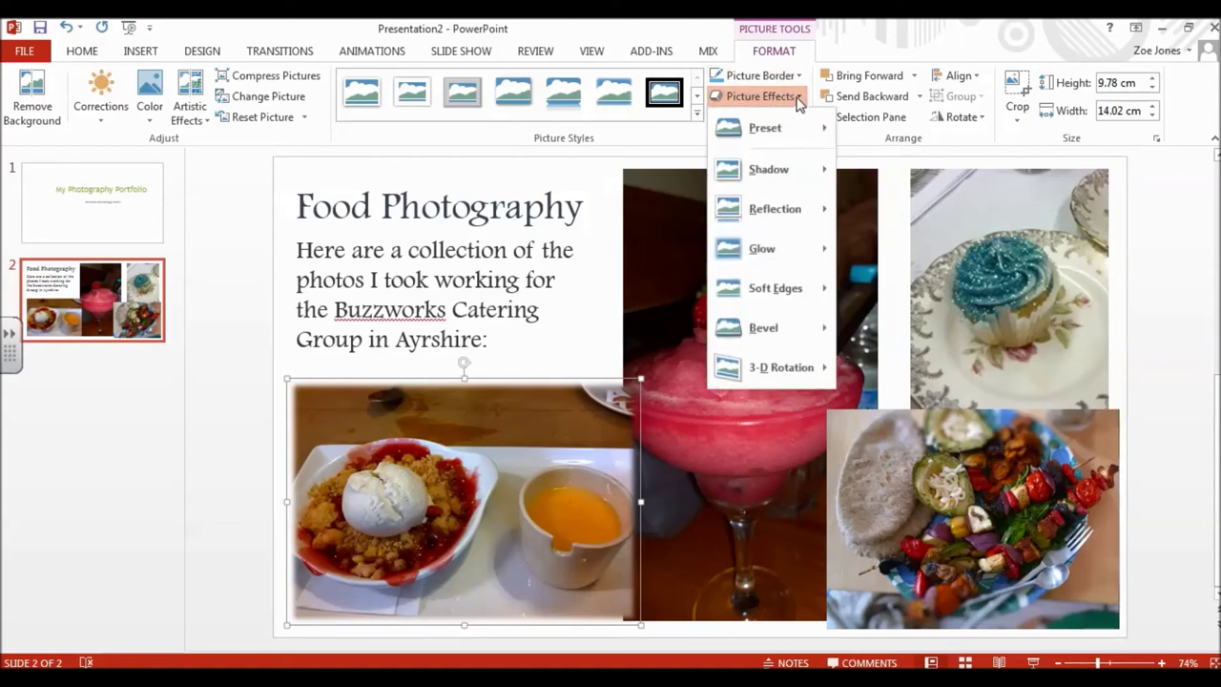
pyautogui.moveTo(789, 248)
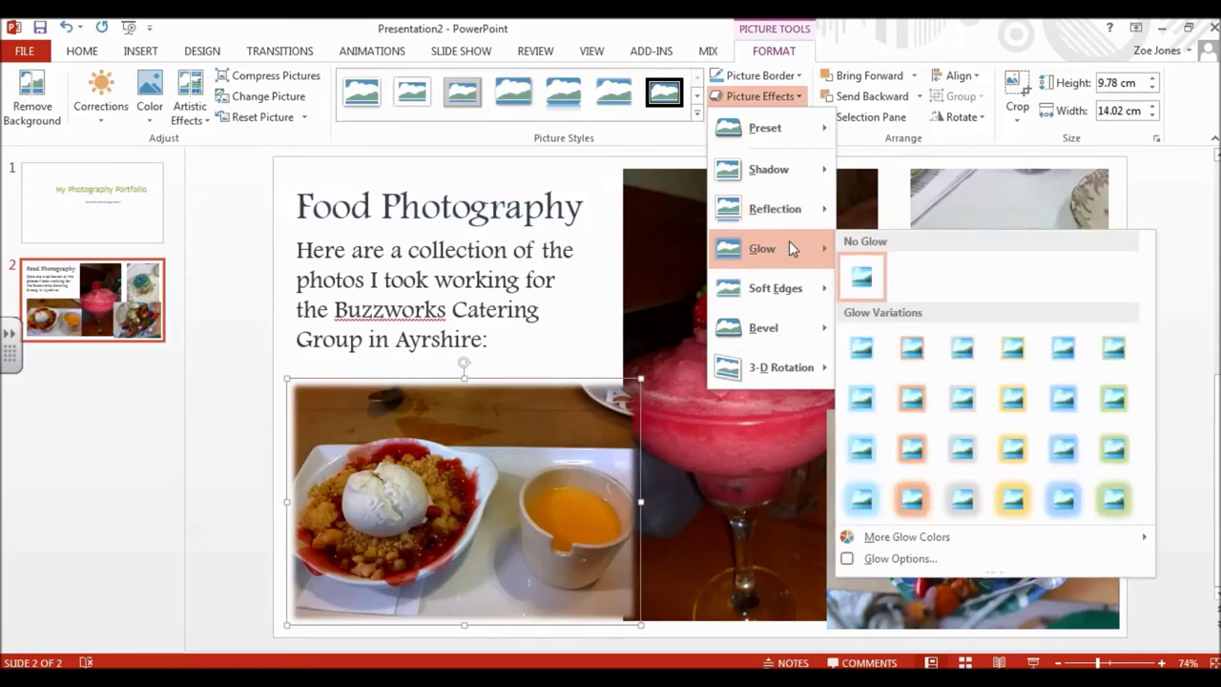
pyautogui.moveTo(799, 290)
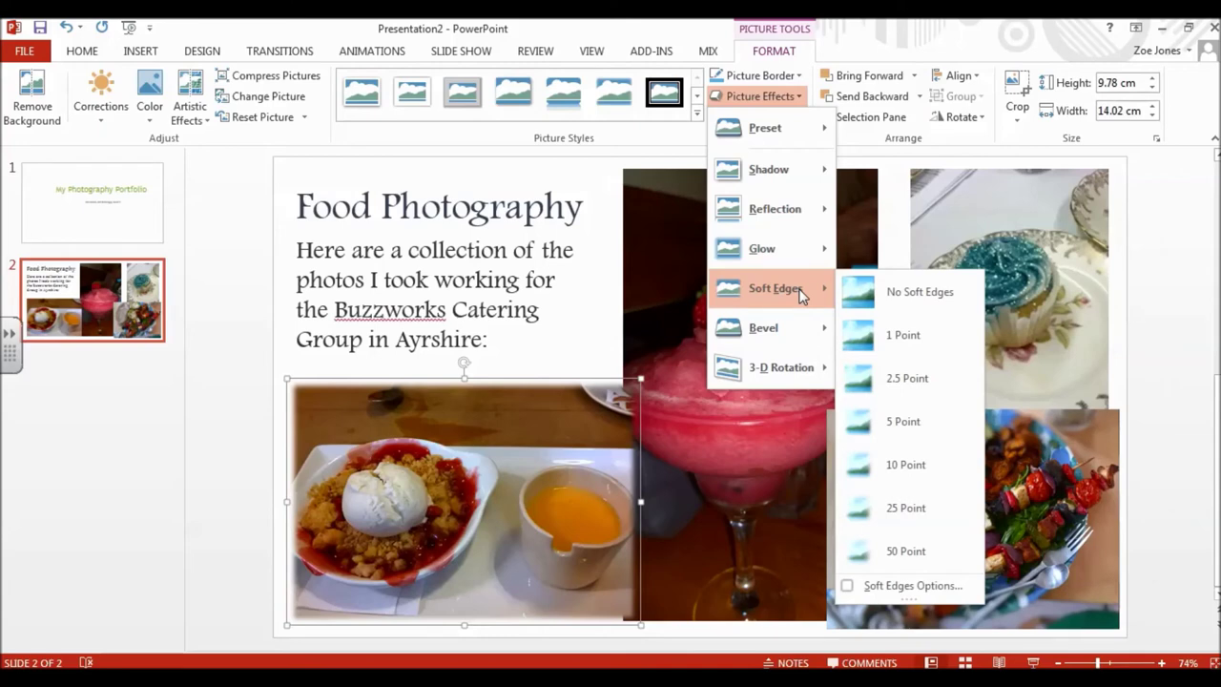
pyautogui.moveTo(805, 366)
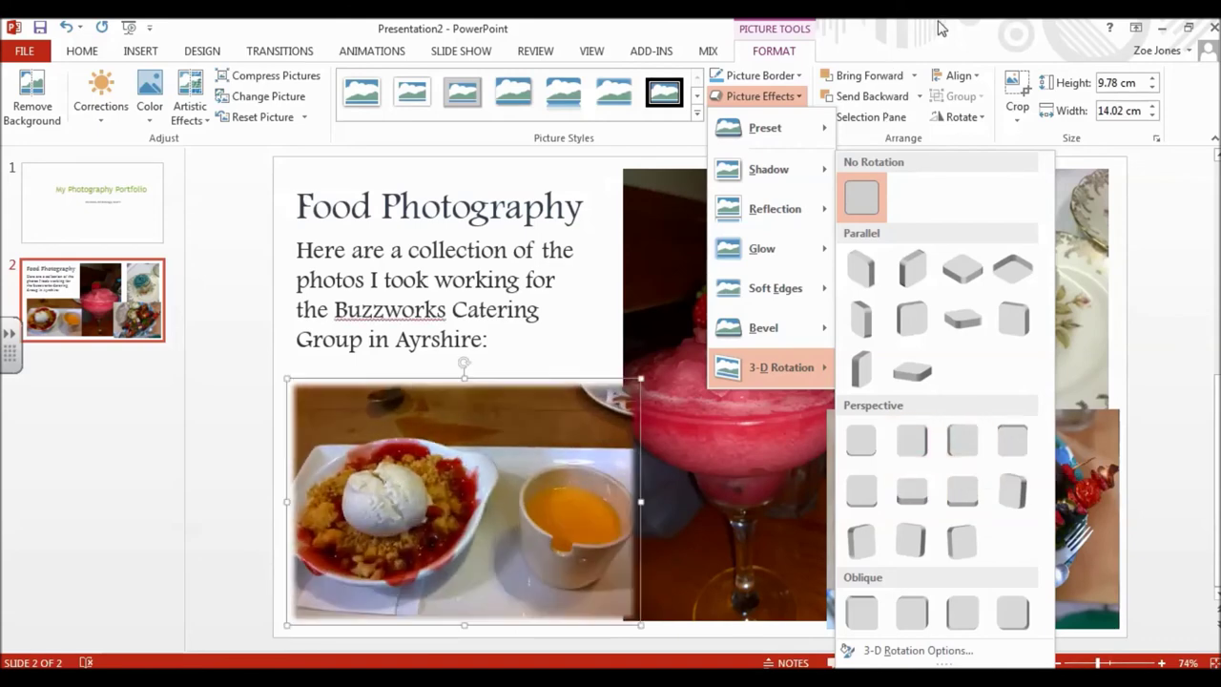
pyautogui.click(777, 294)
# Step: Apply Soft Edge Rectangle to the margarita, cupcake and skewer plate photos
pyautogui.click(777, 294)
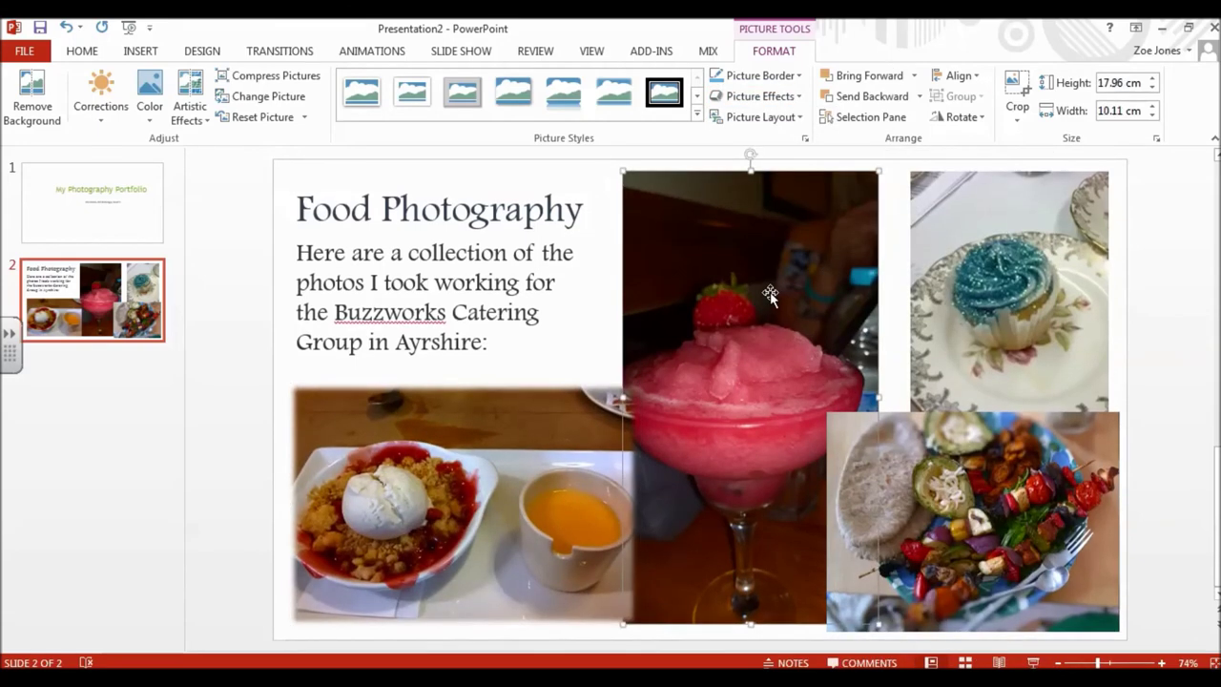
pyautogui.click(613, 92)
pyautogui.click(1017, 231)
pyautogui.click(613, 92)
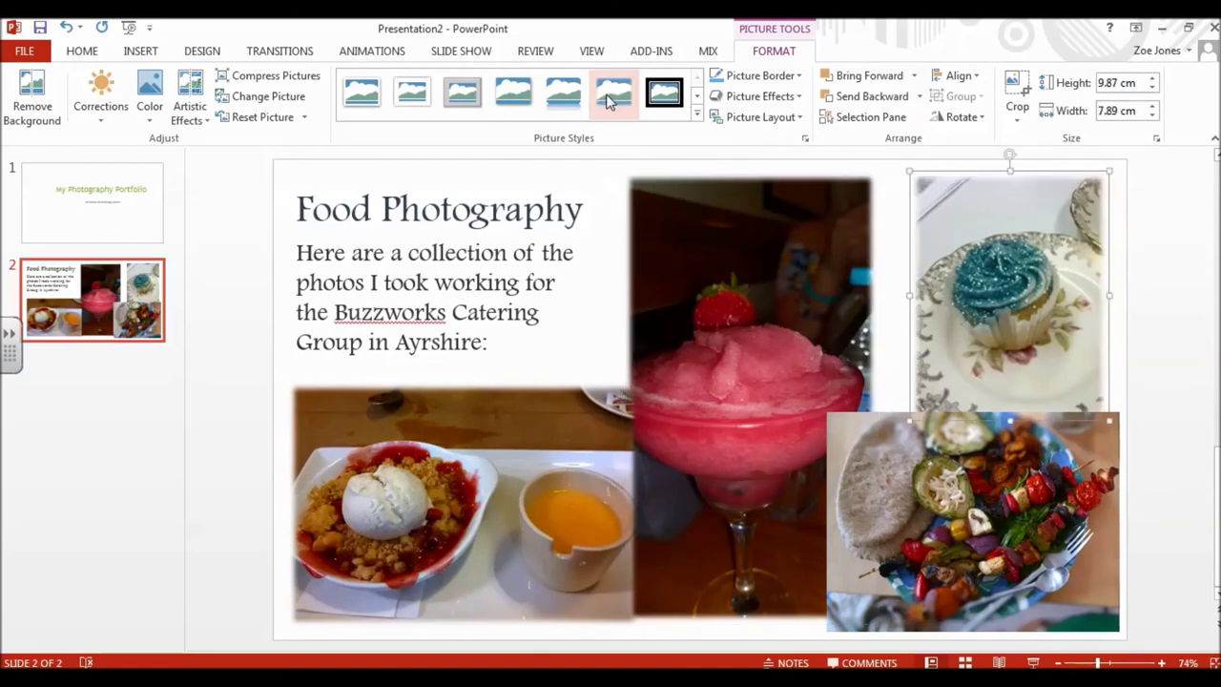
pyautogui.click(968, 479)
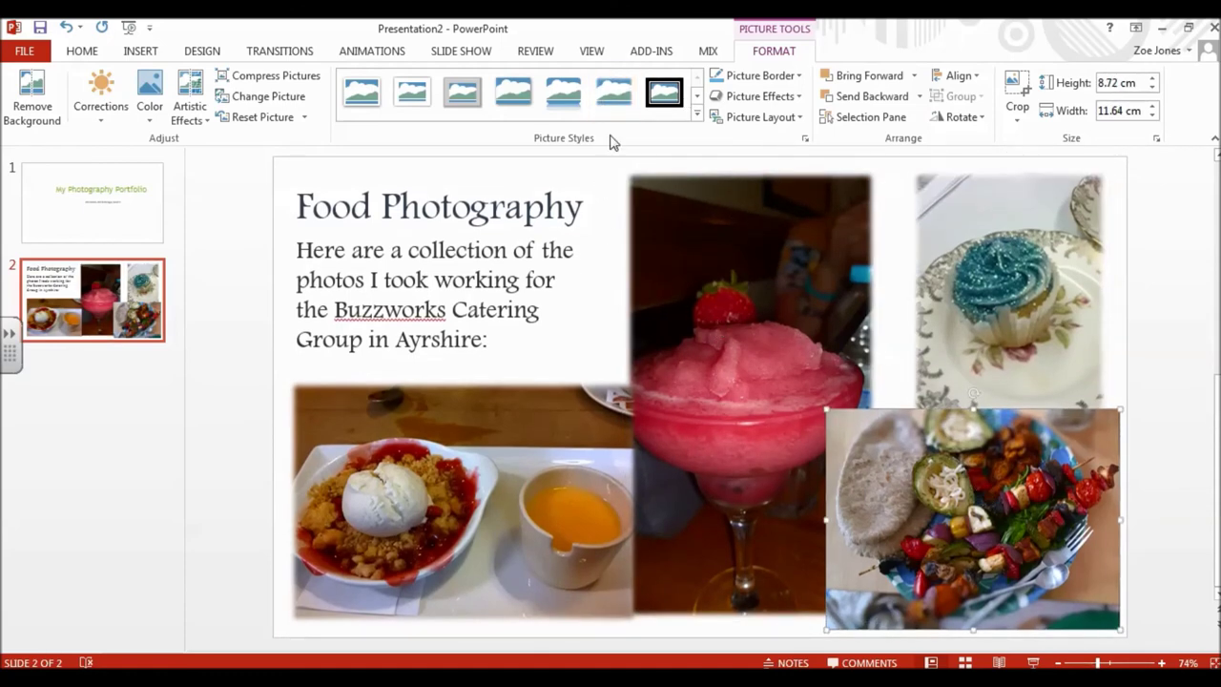
pyautogui.click(613, 93)
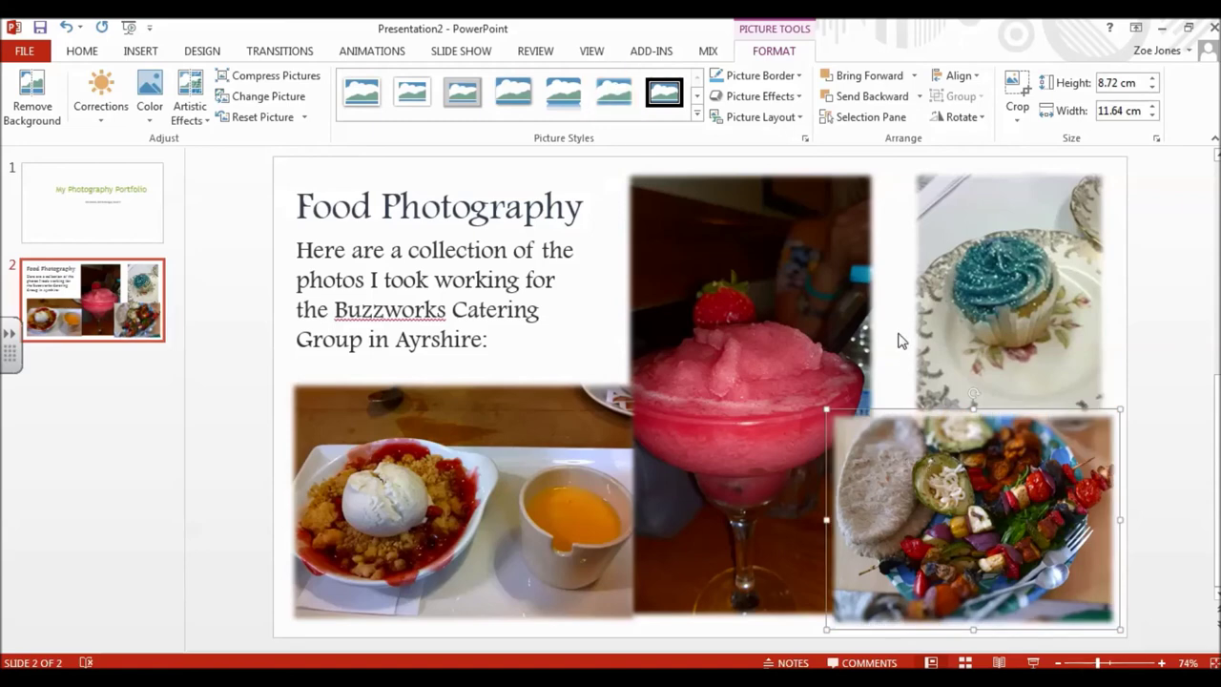
# Step: Nudge the margarita photo right and the skewer plate photo down-right, then deselect
pyautogui.moveTo(863, 330); pyautogui.dragTo(879, 328)
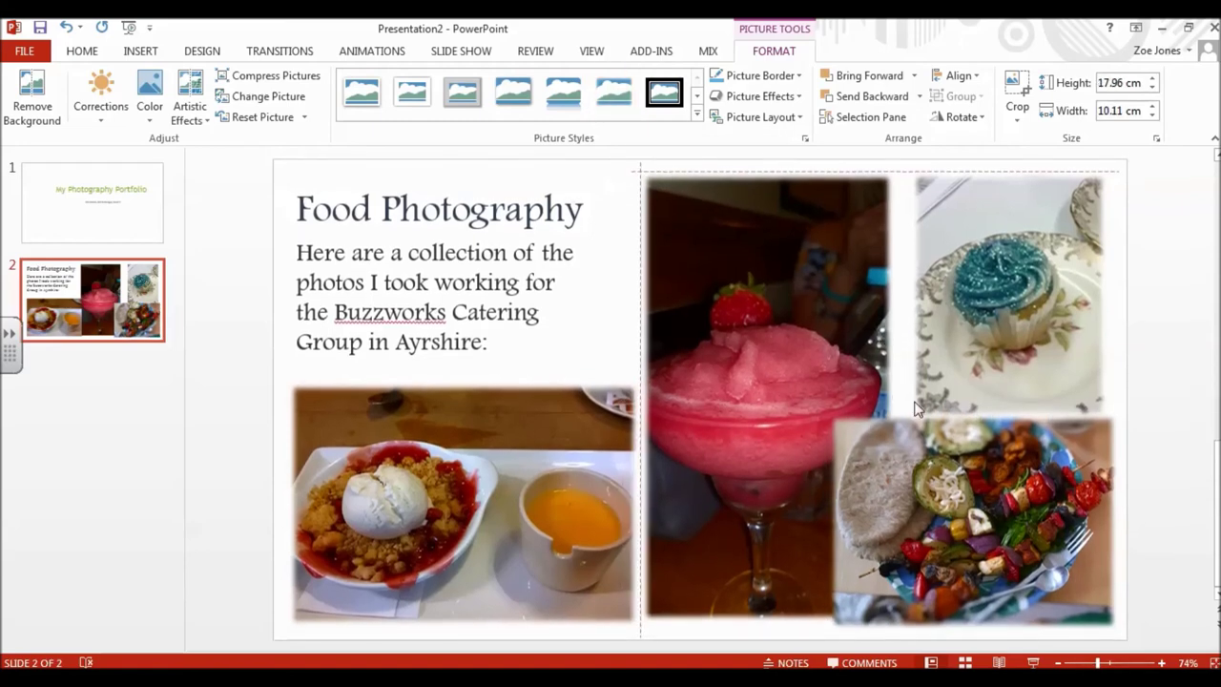
pyautogui.moveTo(967, 515); pyautogui.dragTo(975, 525)
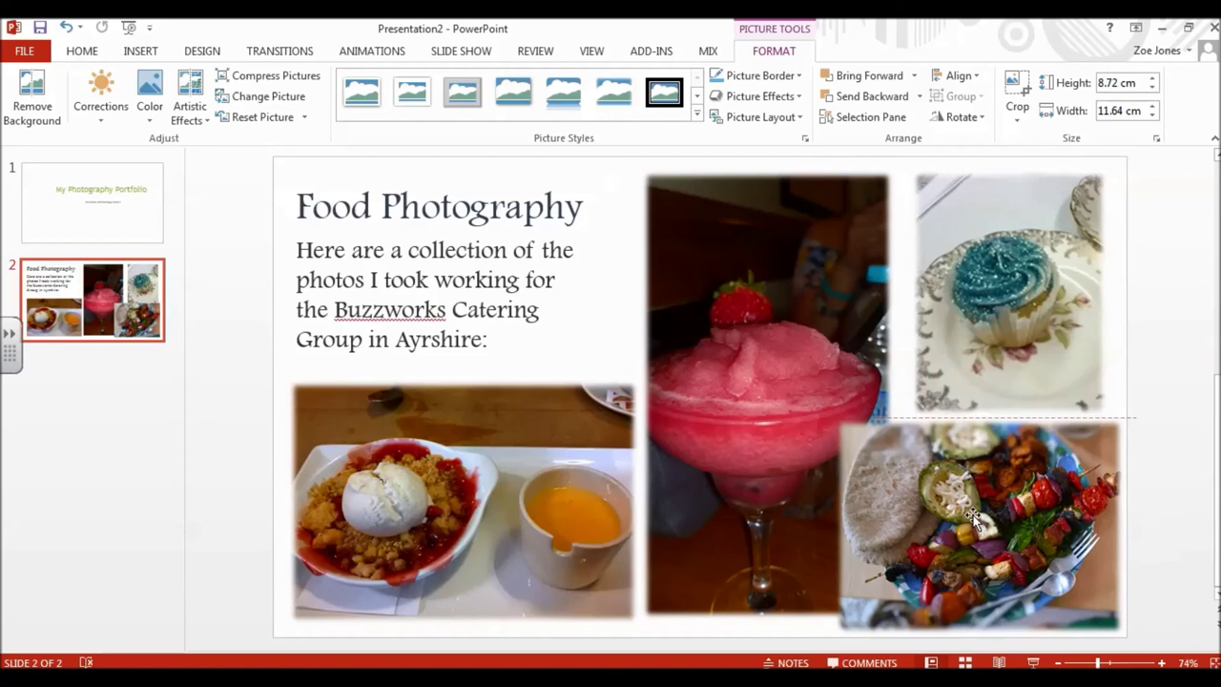
pyautogui.click(1121, 248)
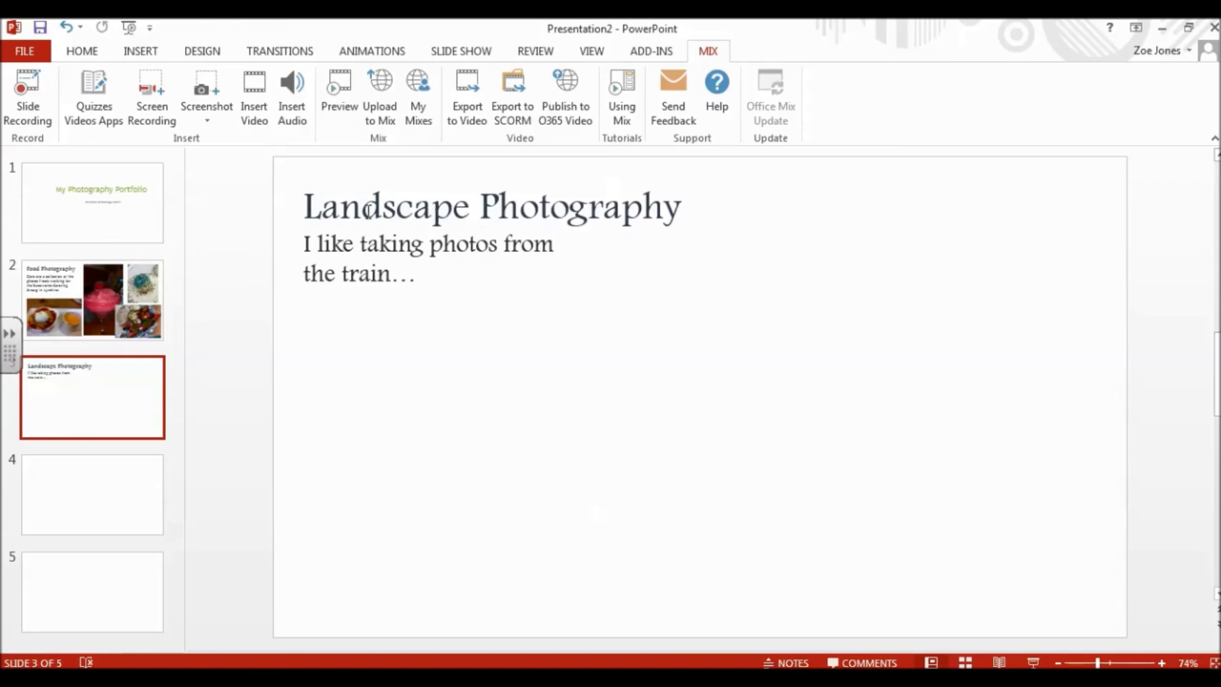
# Step: Insert WP_20150327_07_17_53_Smart on slide 3 and stretch it to fill the slide at 19.05 × 33.87 cm
pyautogui.click(151, 57)
pyautogui.click(115, 90)
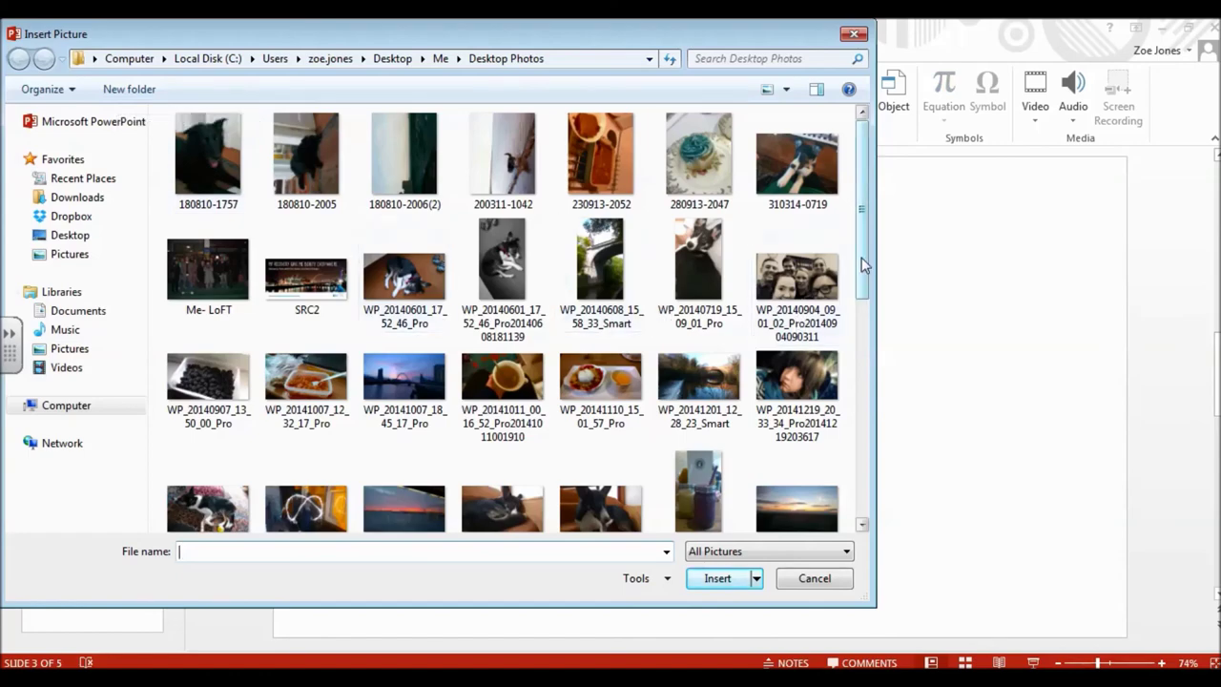
pyautogui.moveTo(863, 260); pyautogui.dragTo(880, 344)
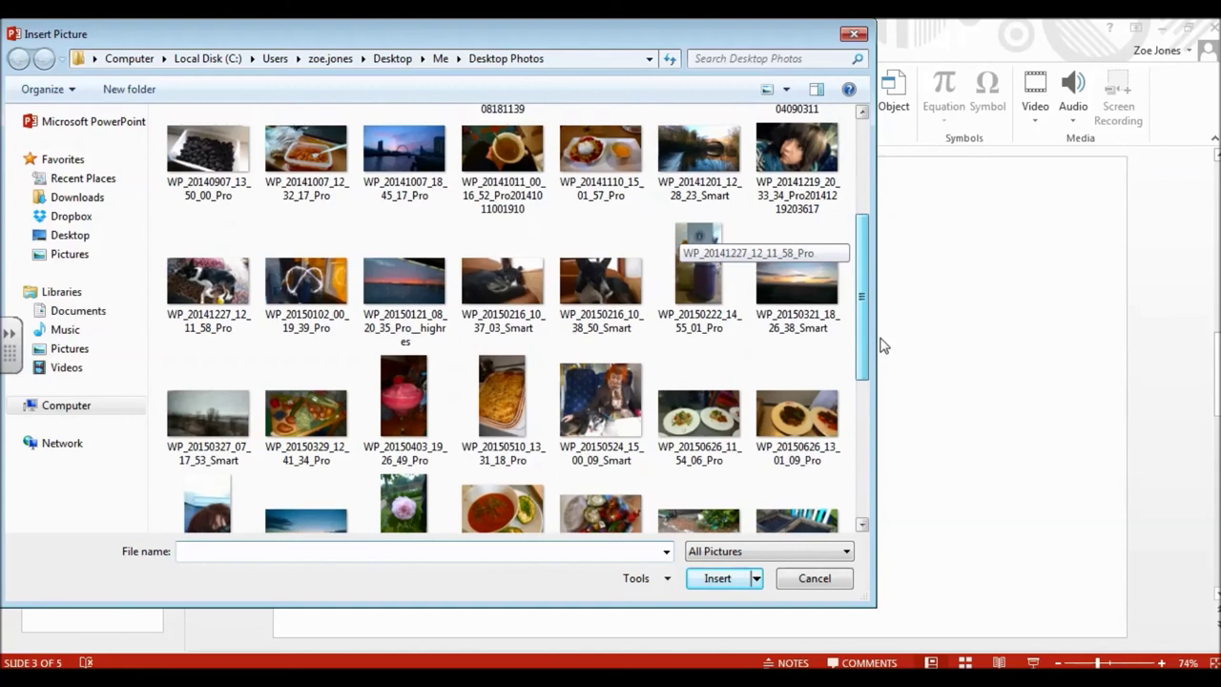
pyautogui.click(225, 412)
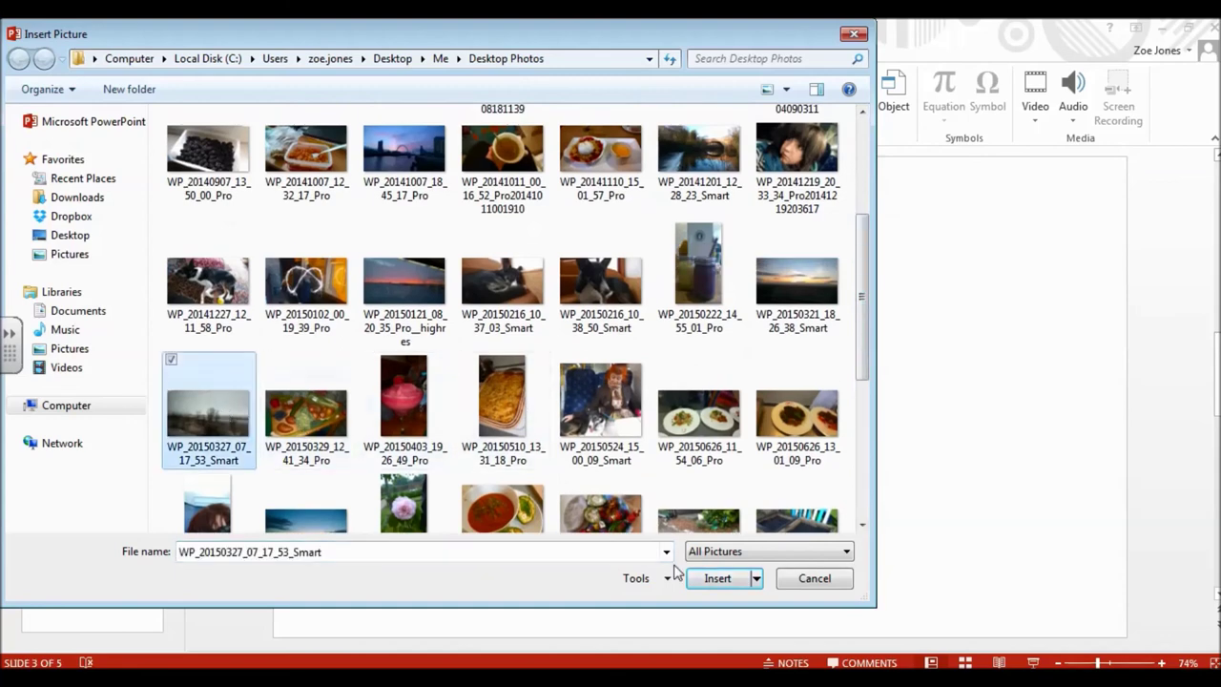
pyautogui.click(718, 579)
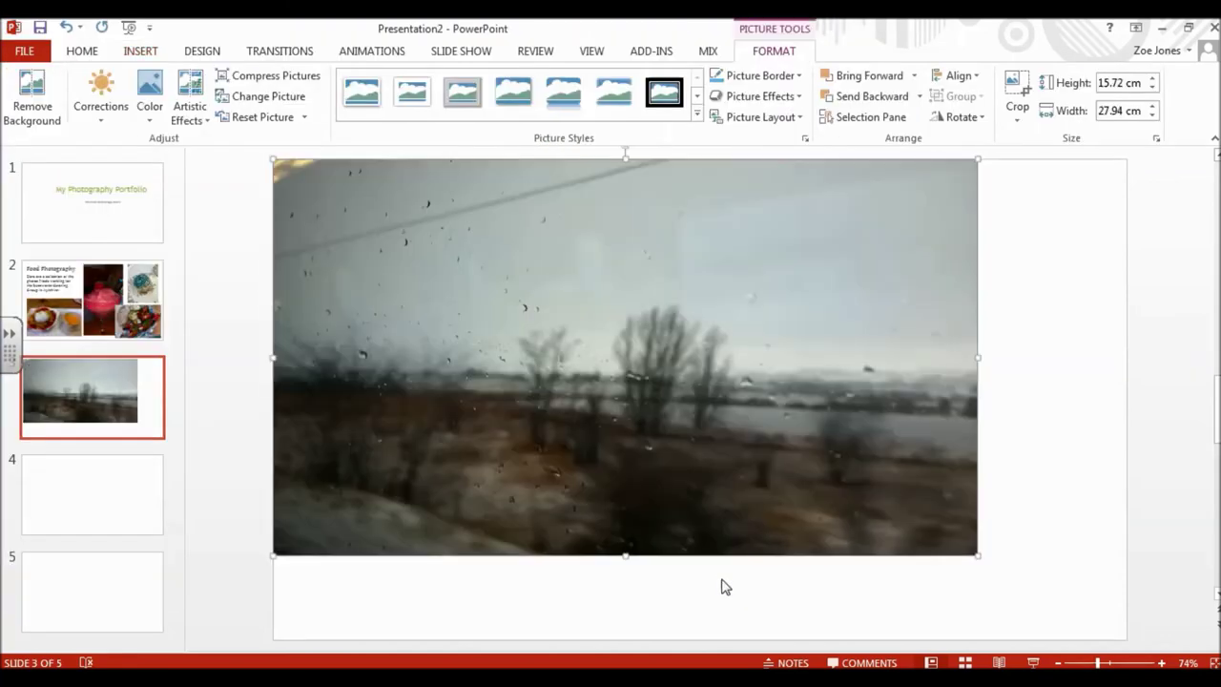
pyautogui.moveTo(605, 346)
pyautogui.mouseDown()
pyautogui.moveTo(621, 363)
pyautogui.moveTo(610, 344)
pyautogui.mouseUp()
pyautogui.moveTo(977, 555); pyautogui.dragTo(1109, 634)
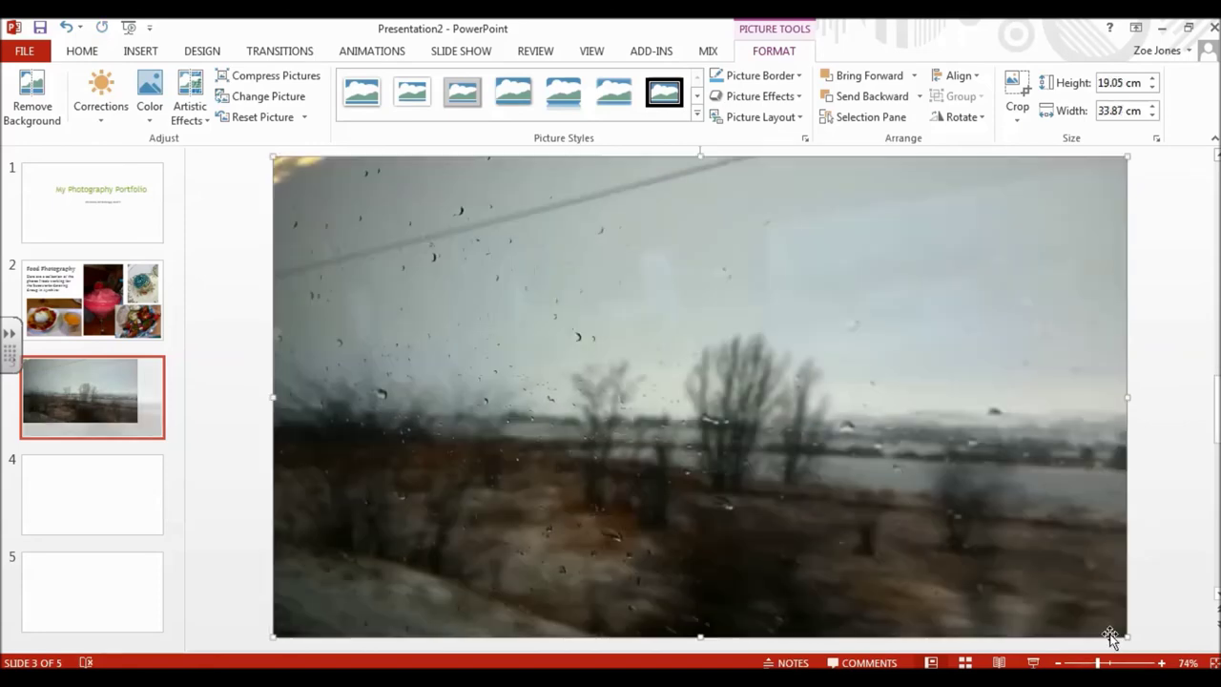